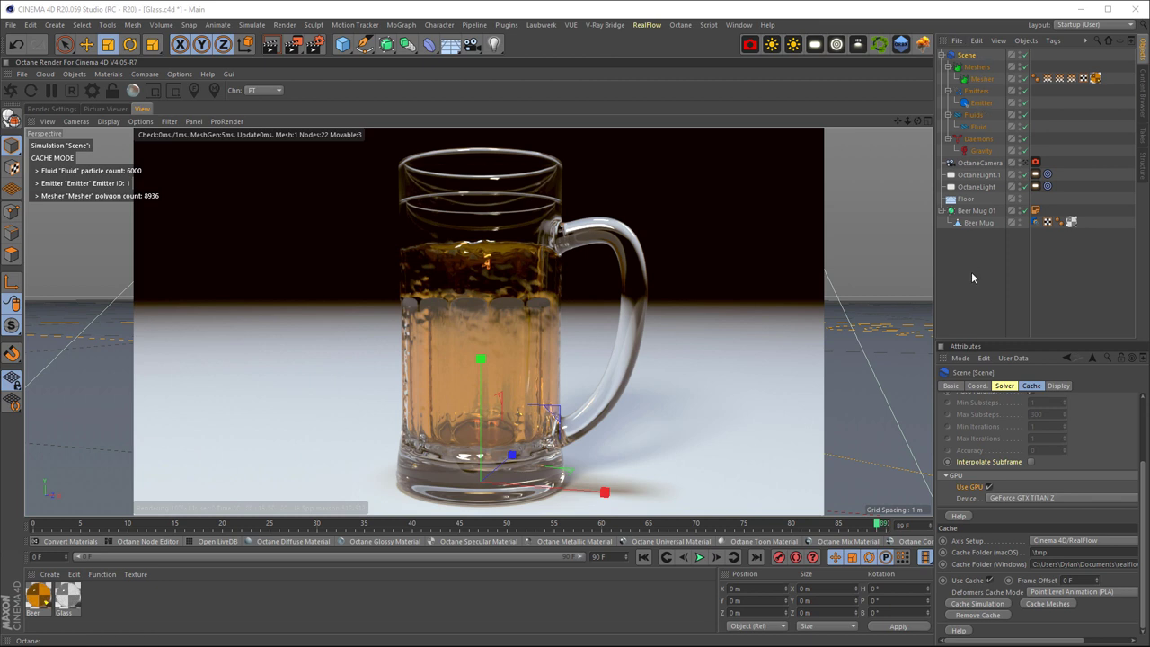
Pause the Octane live render and select the Floor object.
click(51, 90)
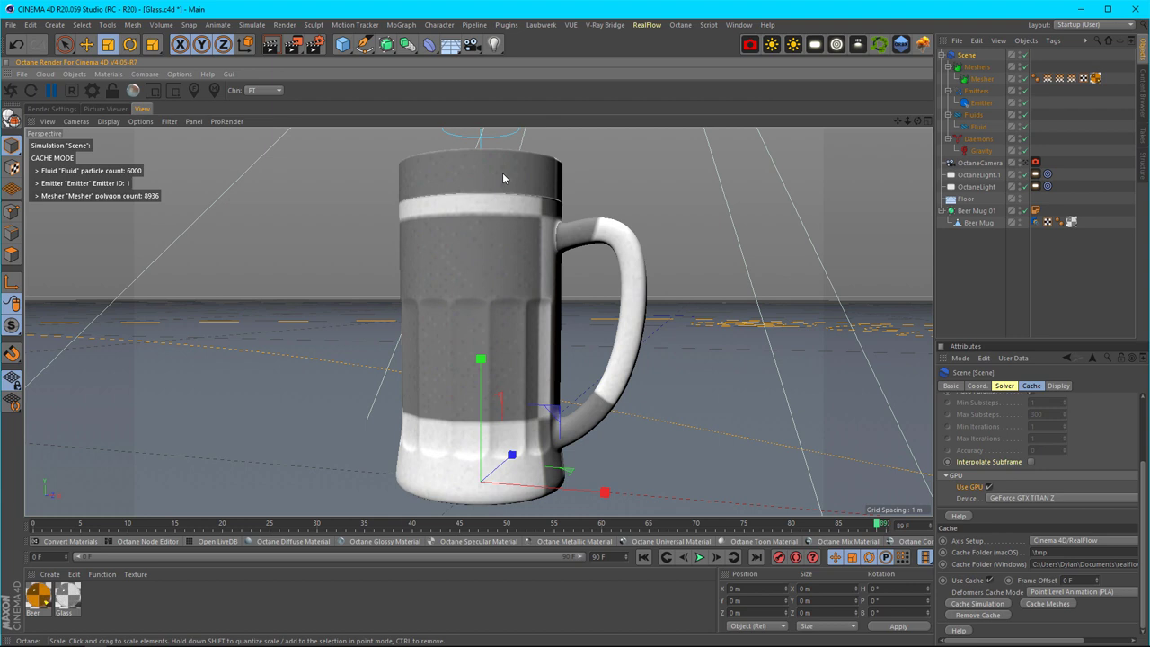
click(216, 331)
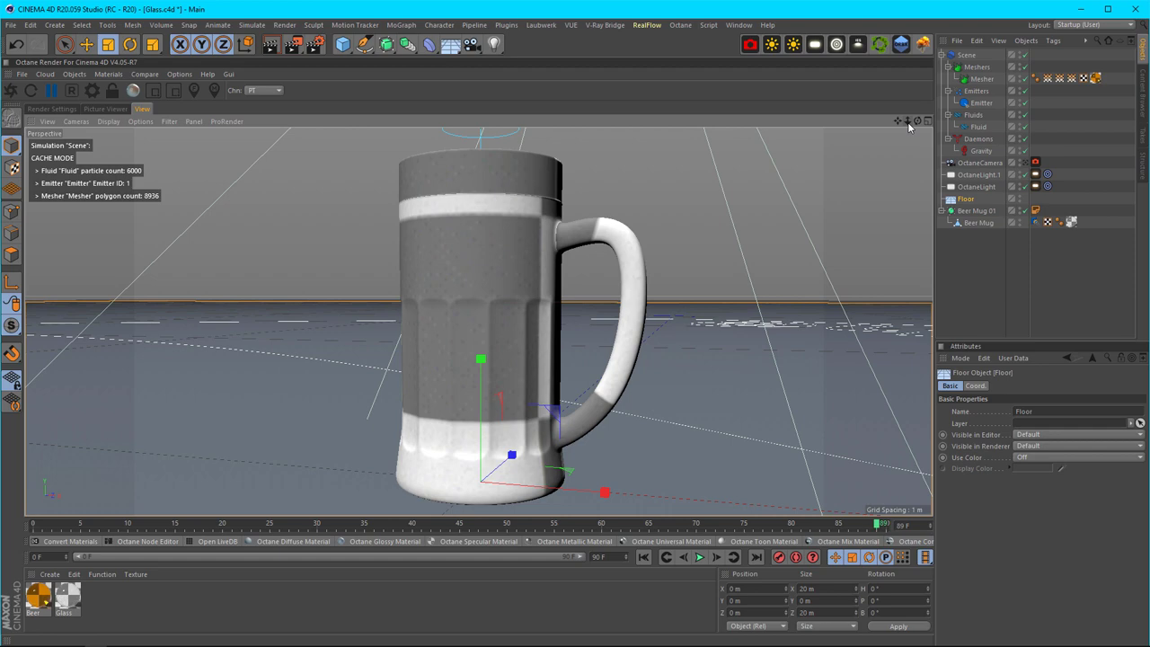
Zoom out around the mug, deselect Floor and glance at the RealFlow menu without adding anything.
drag(907, 120, 889, 124)
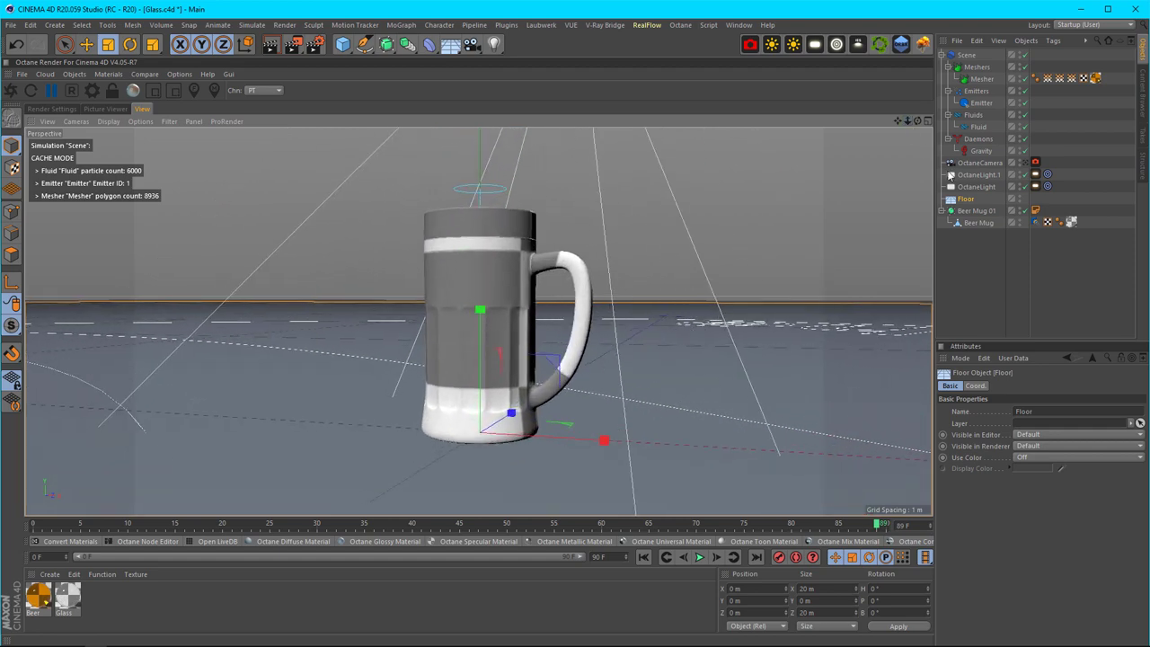
click(980, 262)
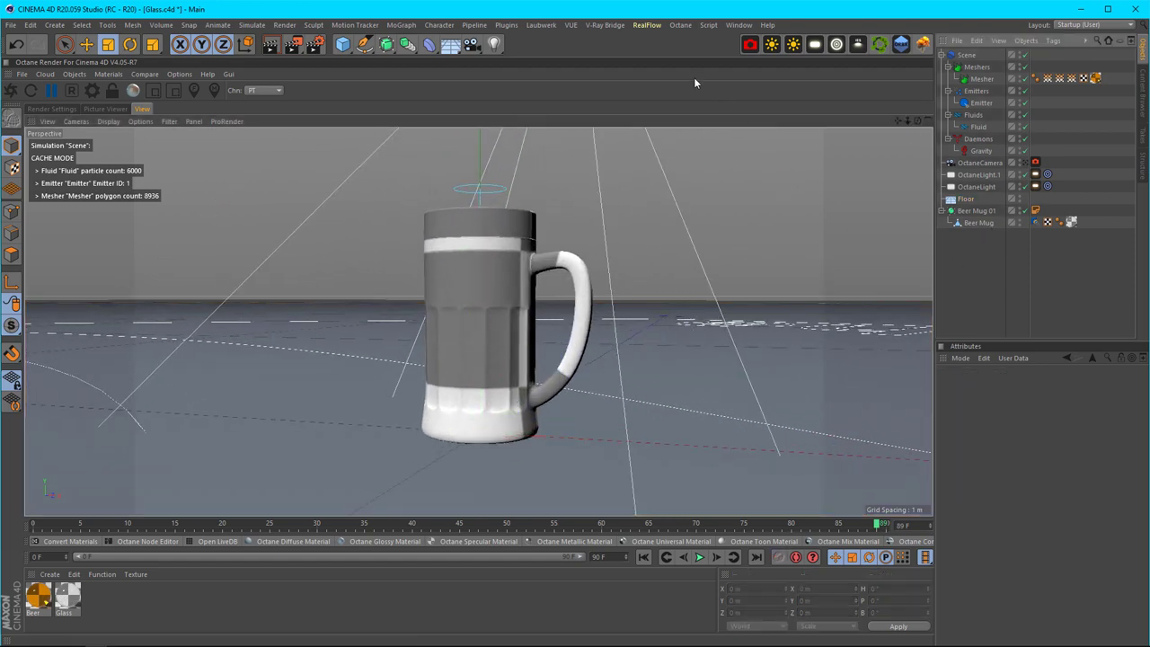
click(643, 27)
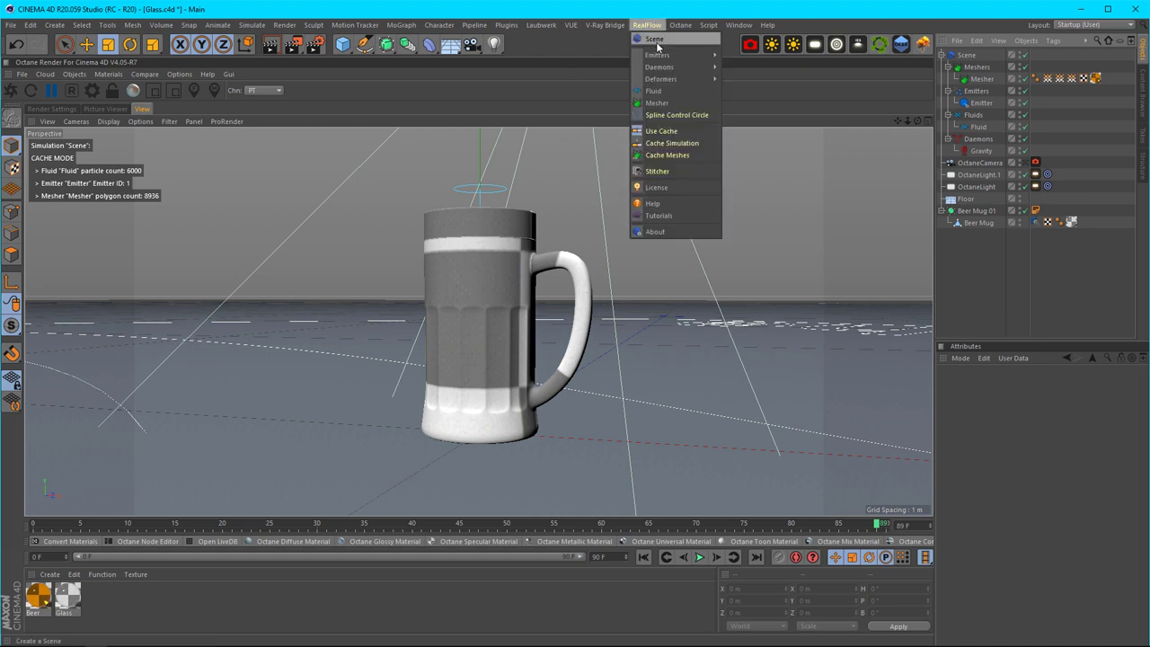
click(993, 285)
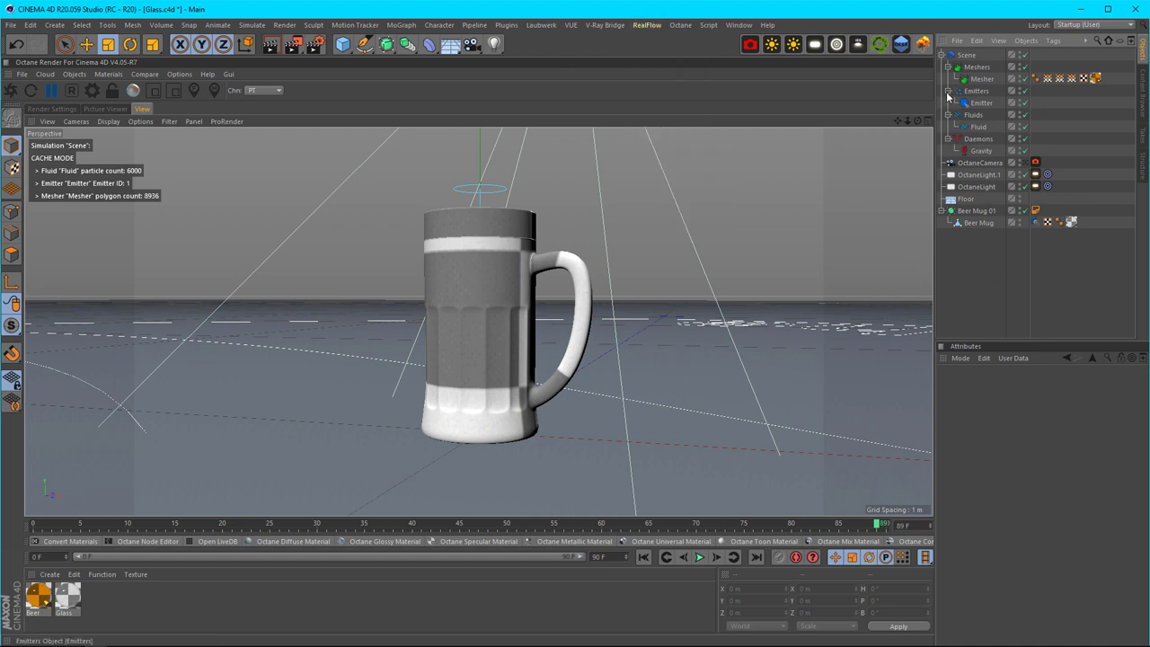
Fold the Emitters, Fluids, Daemons and Meshers groups closed in the Object Manager.
click(948, 90)
click(947, 103)
click(947, 115)
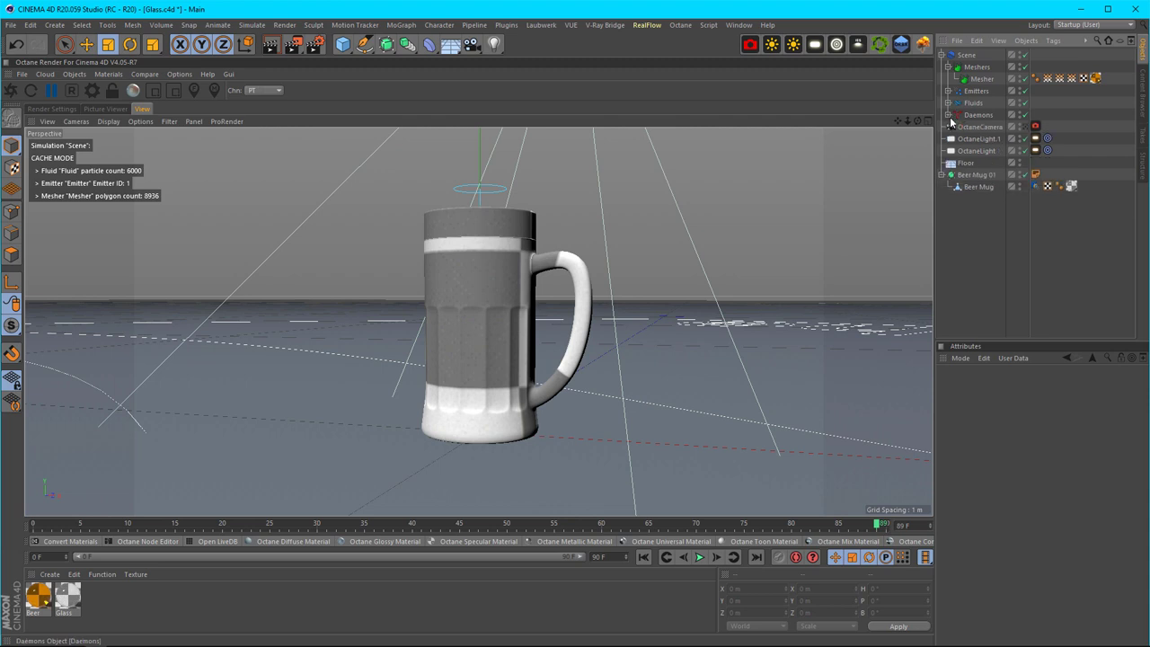
click(948, 66)
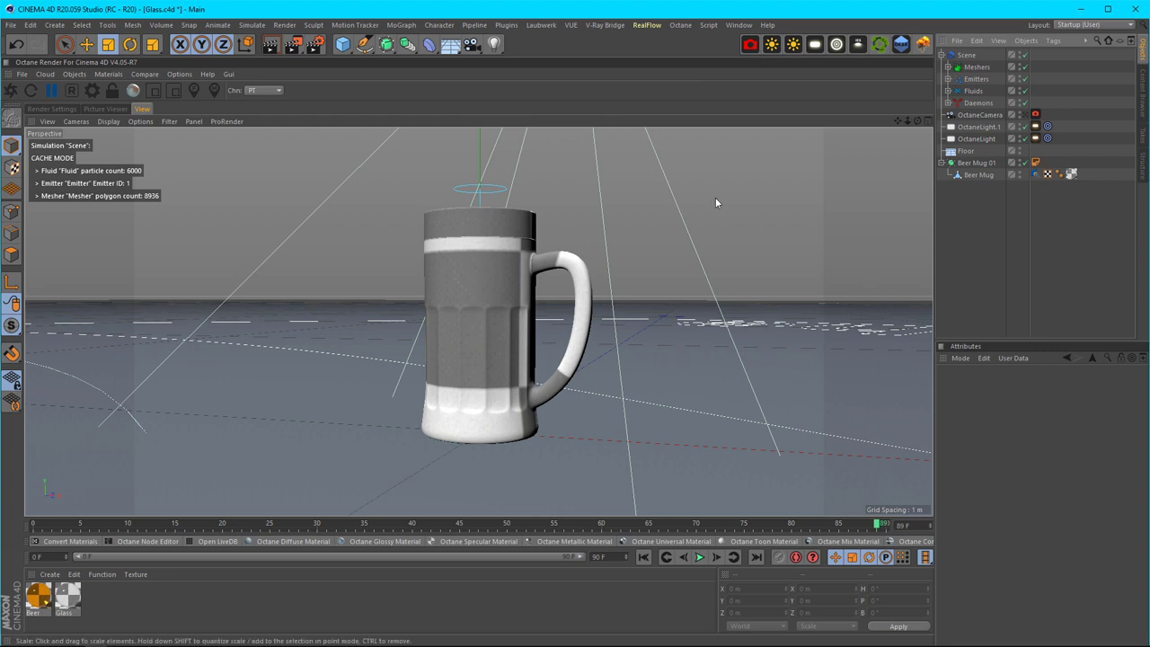
Look over RealFlow's Circle emitter option, then unfold the Emitters and Fluids groups.
click(646, 24)
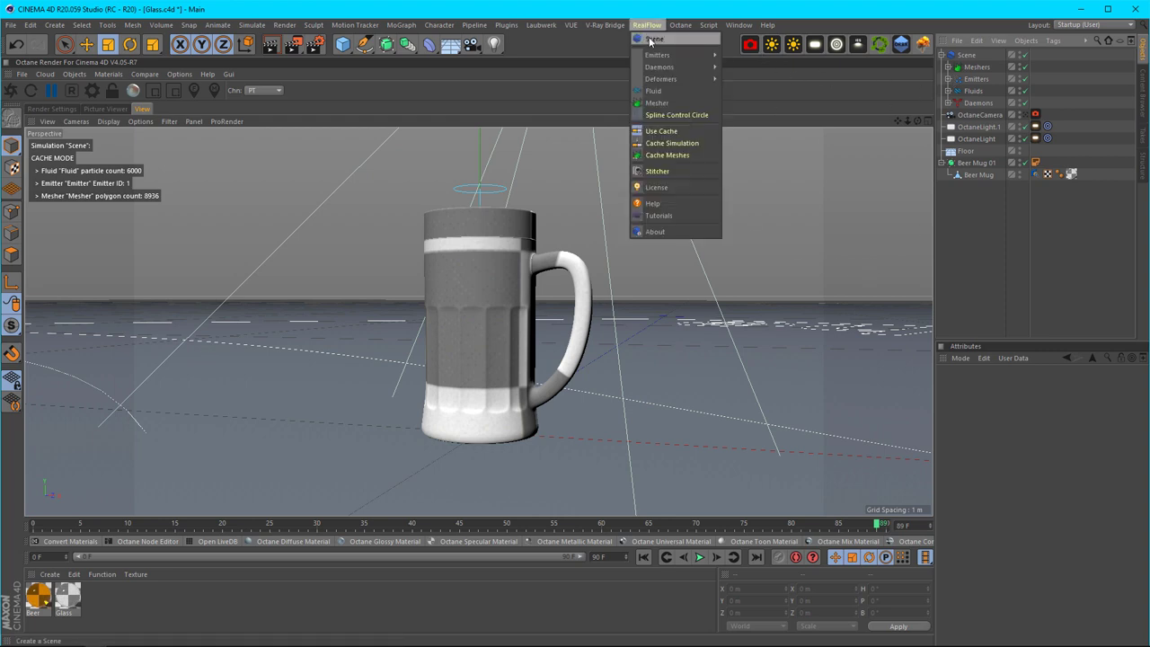
mouse_move(665, 57)
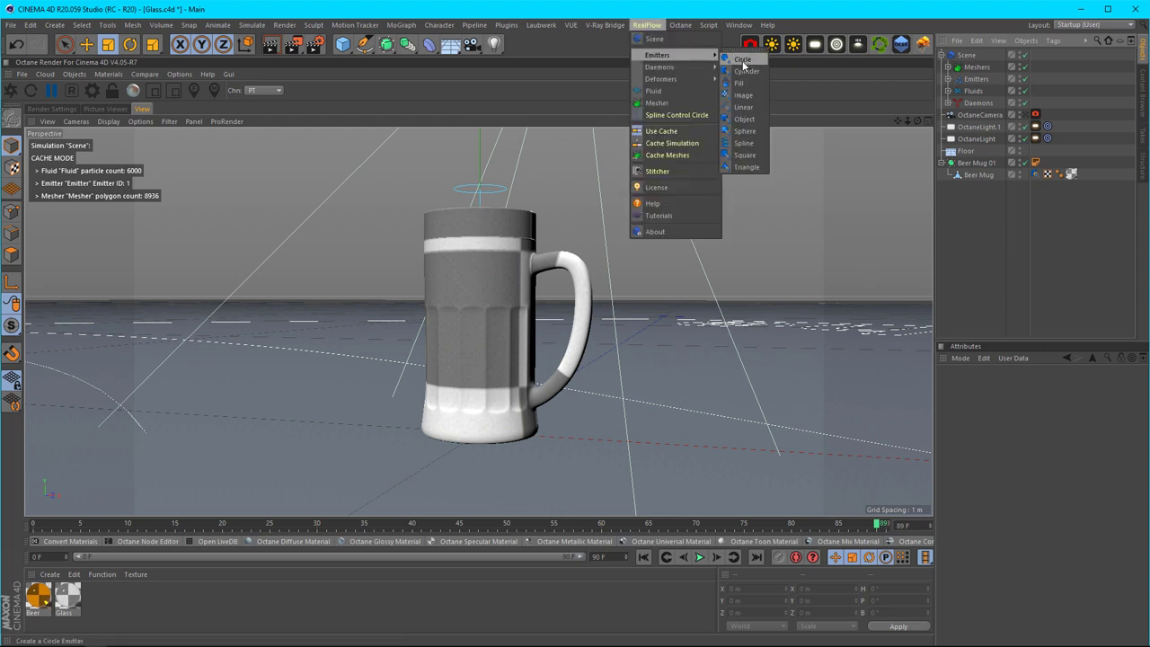
click(944, 86)
click(948, 79)
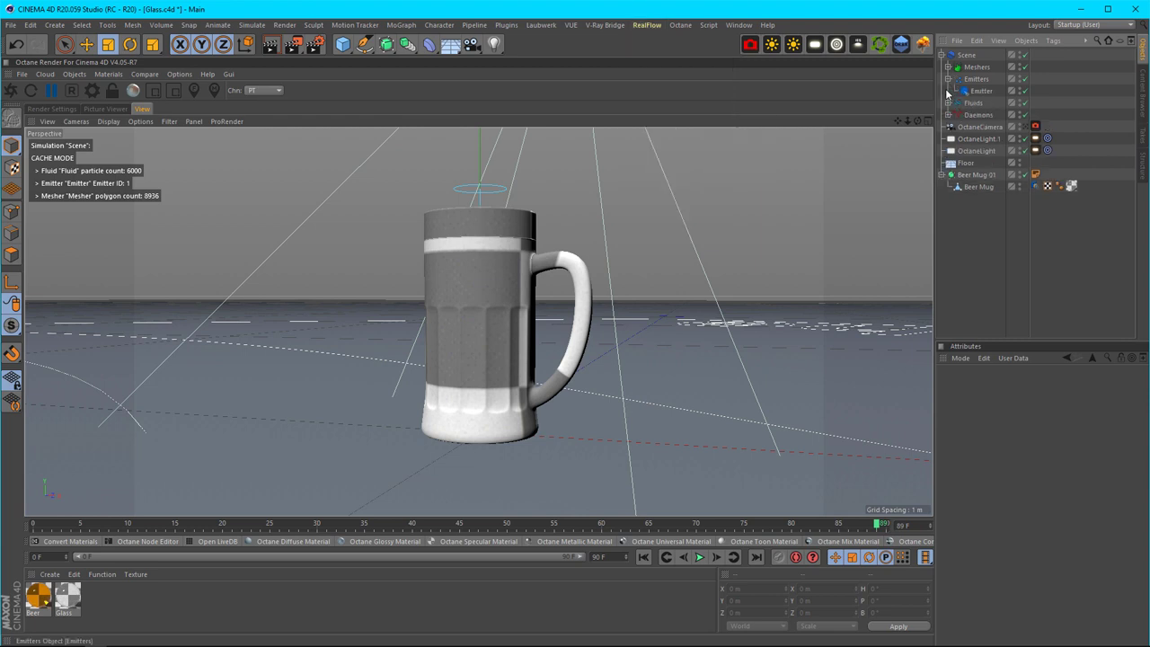
click(948, 103)
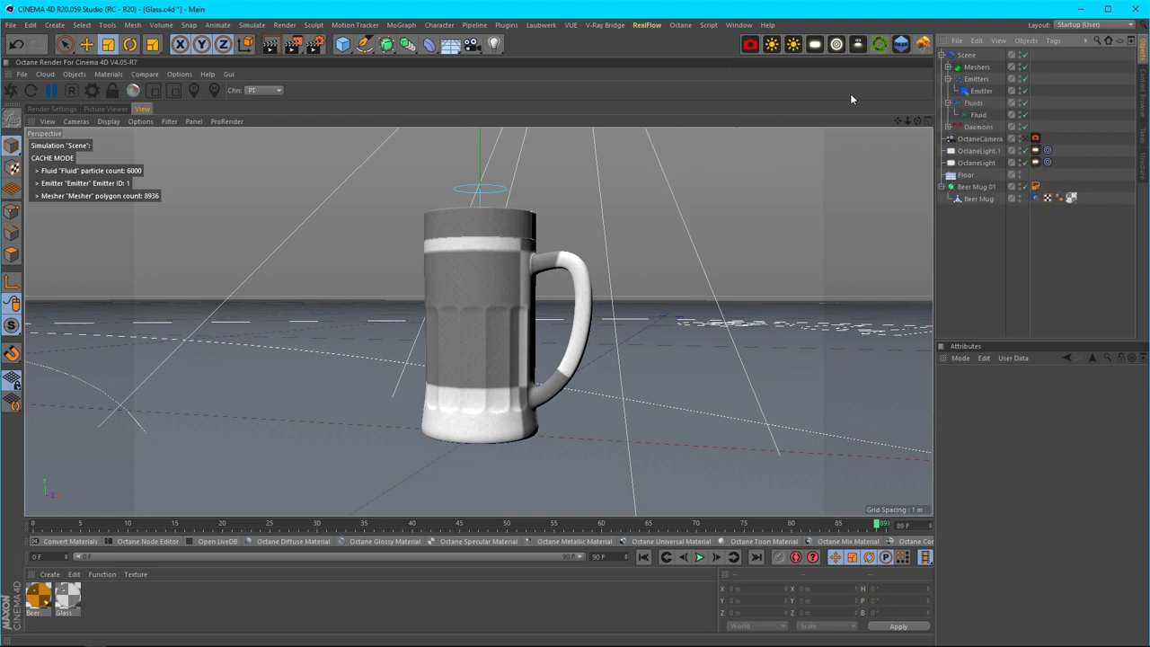
Look over RealFlow's Fluid and Gravity daemon options, then unfold Meshers, Emitters and Daemons.
click(647, 24)
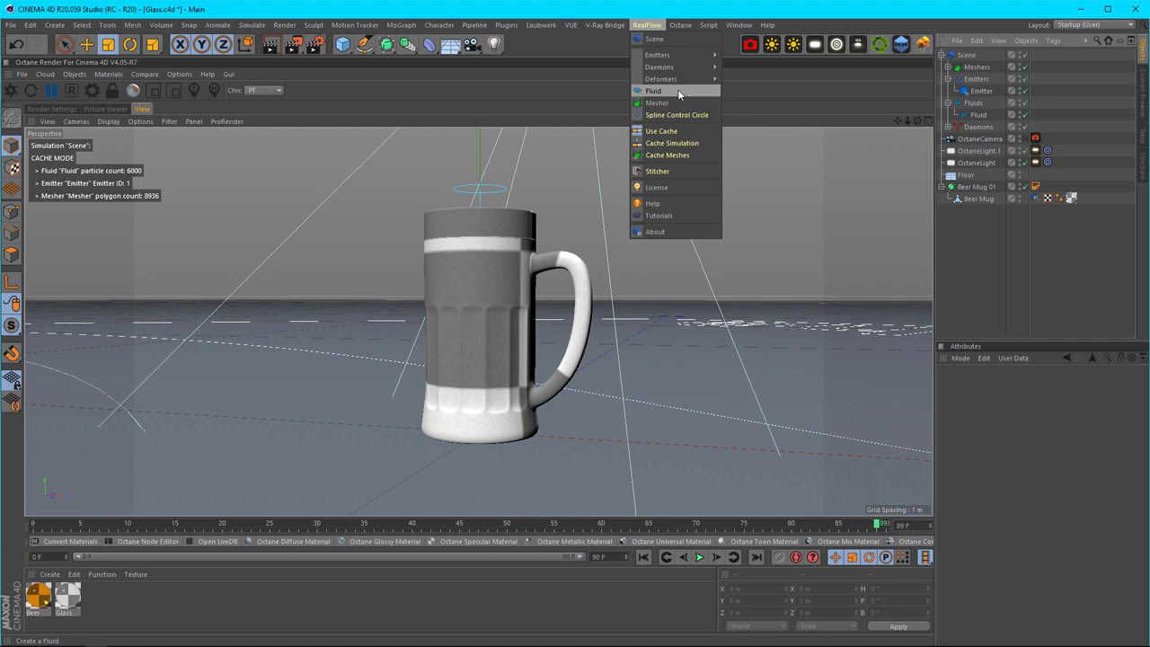
mouse_move(679, 68)
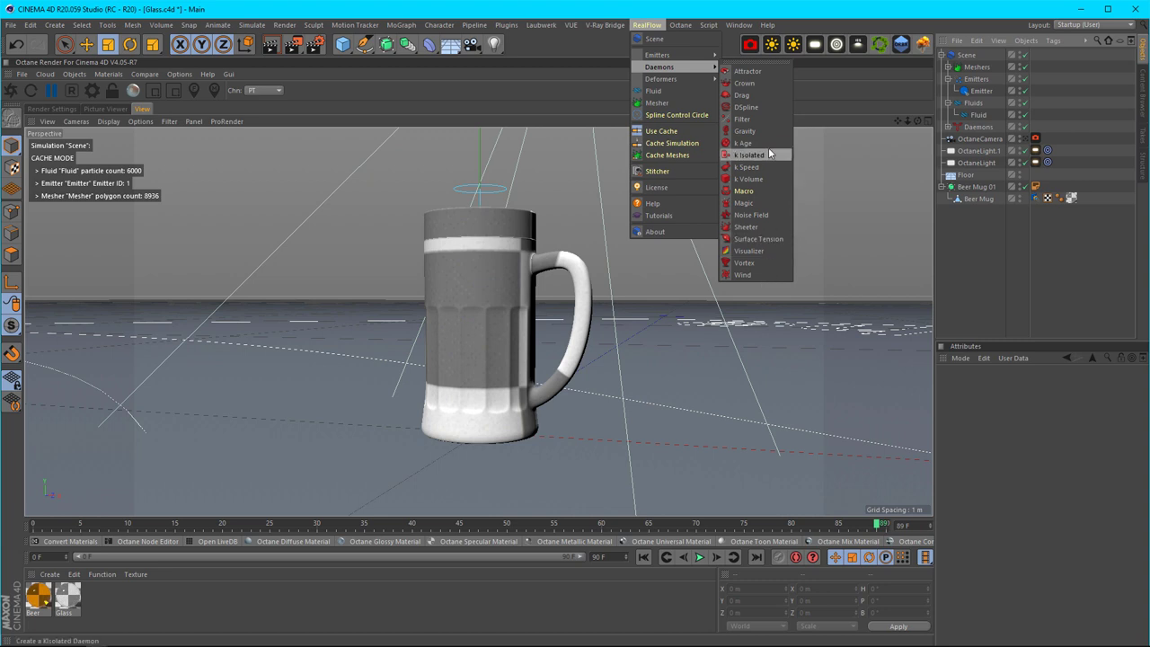
click(971, 247)
click(947, 79)
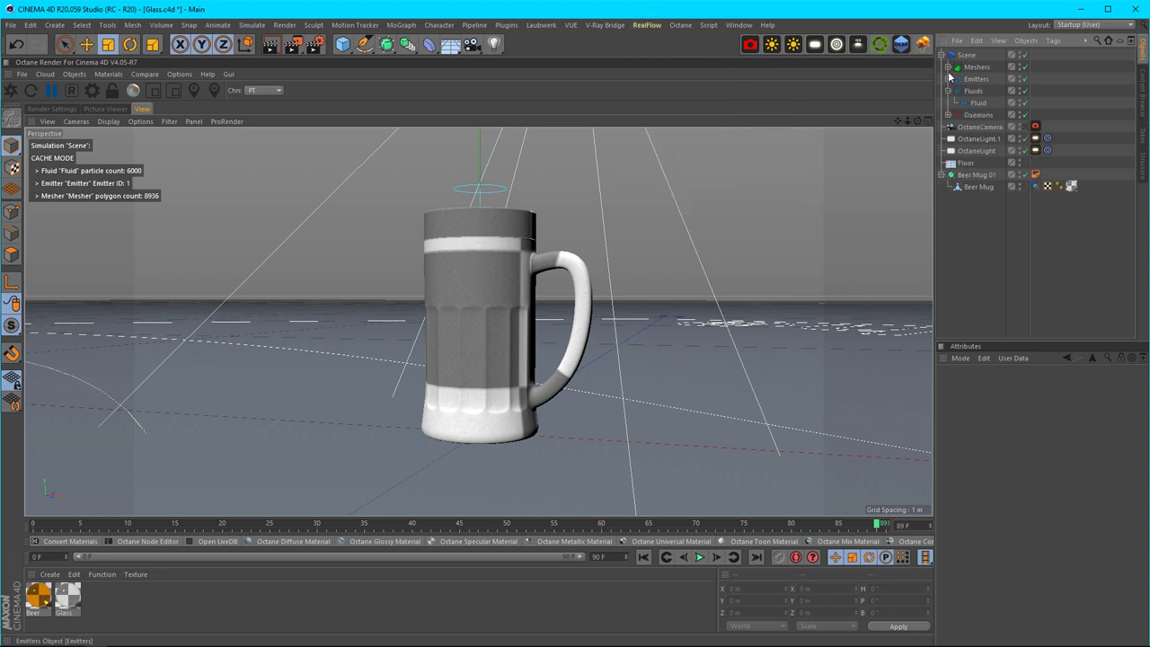
click(947, 66)
click(947, 90)
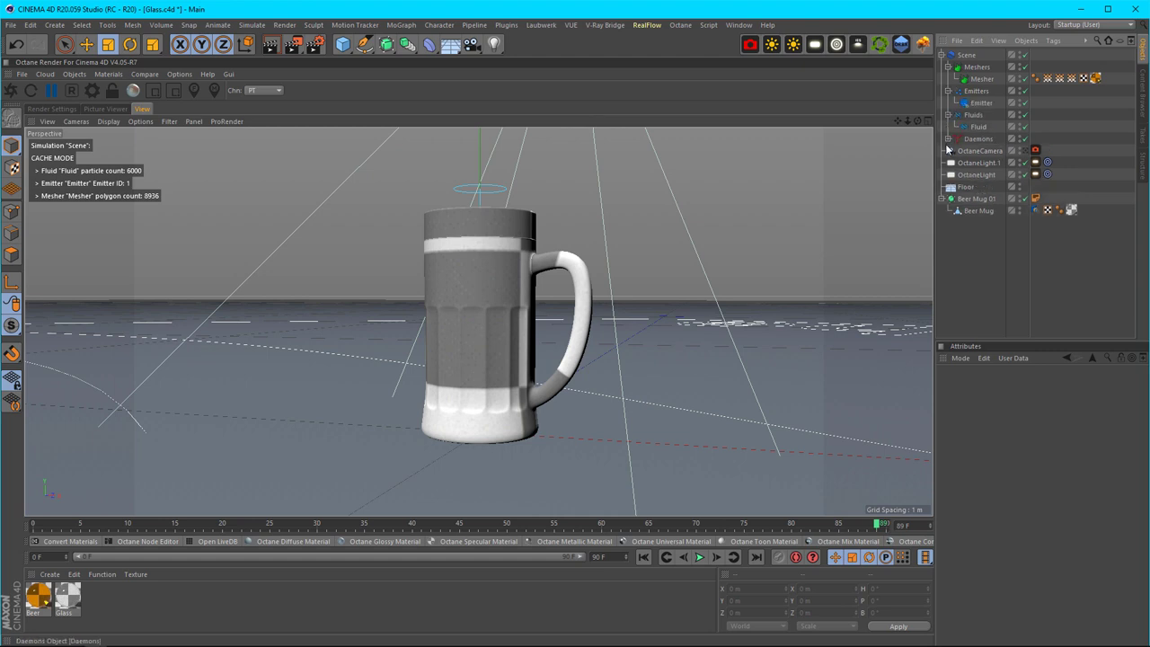
click(949, 139)
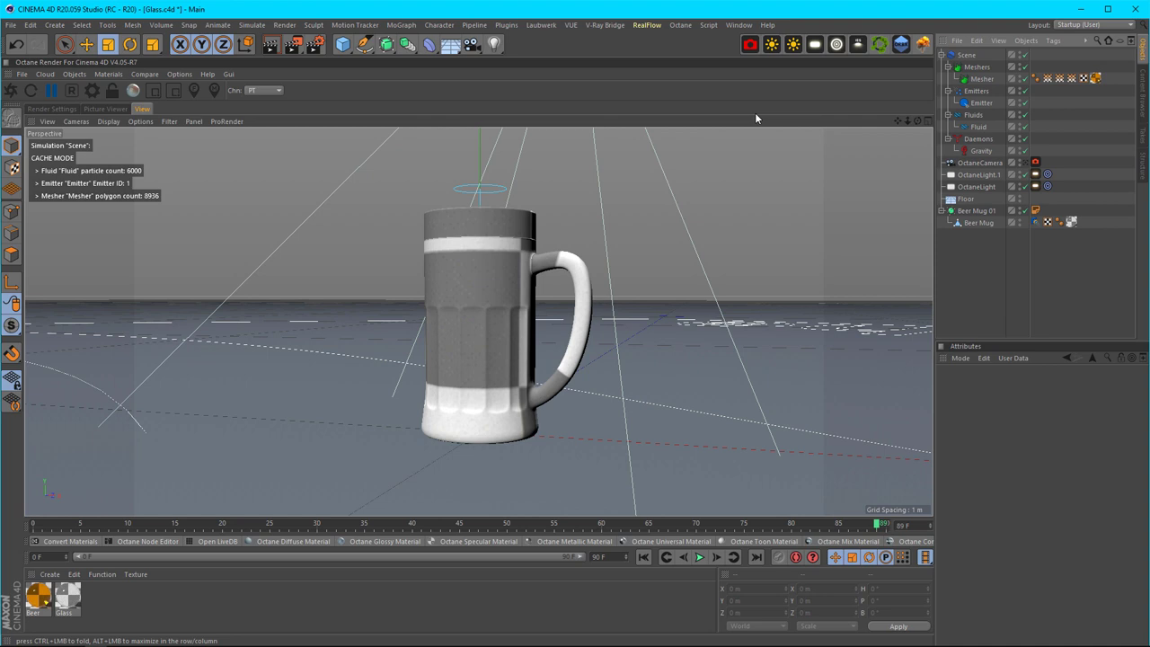
Shrink the Emitter to 0.035 m, tilt it 23.494° on B and raise it above the mug's rim.
click(985, 106)
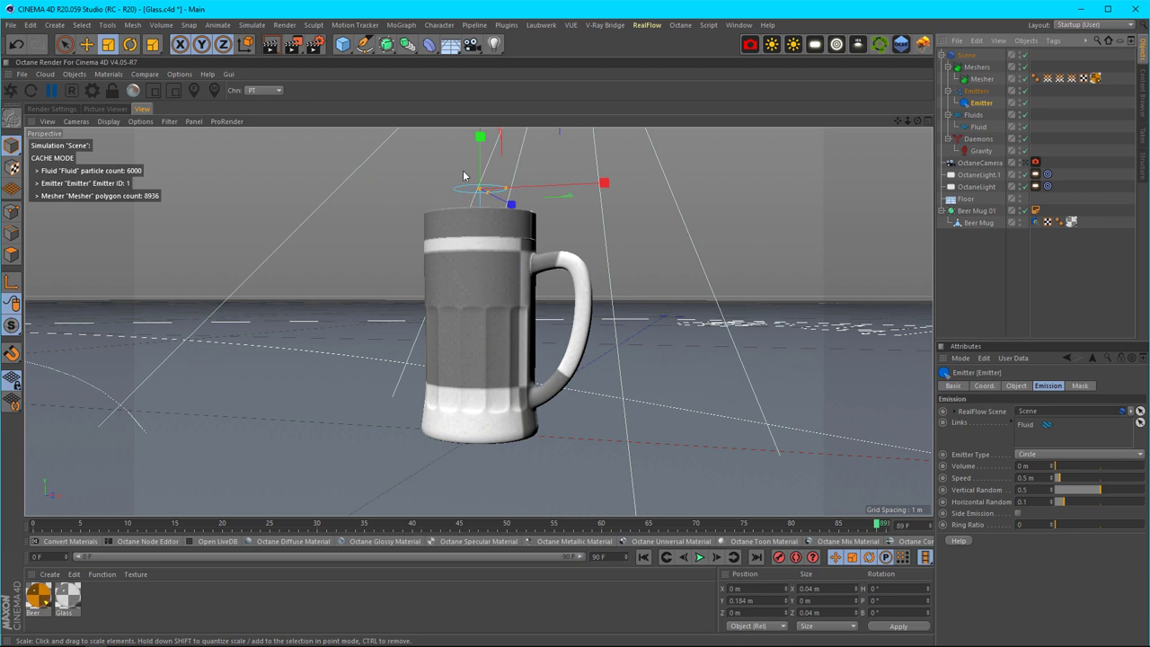
drag(463, 174, 682, 199)
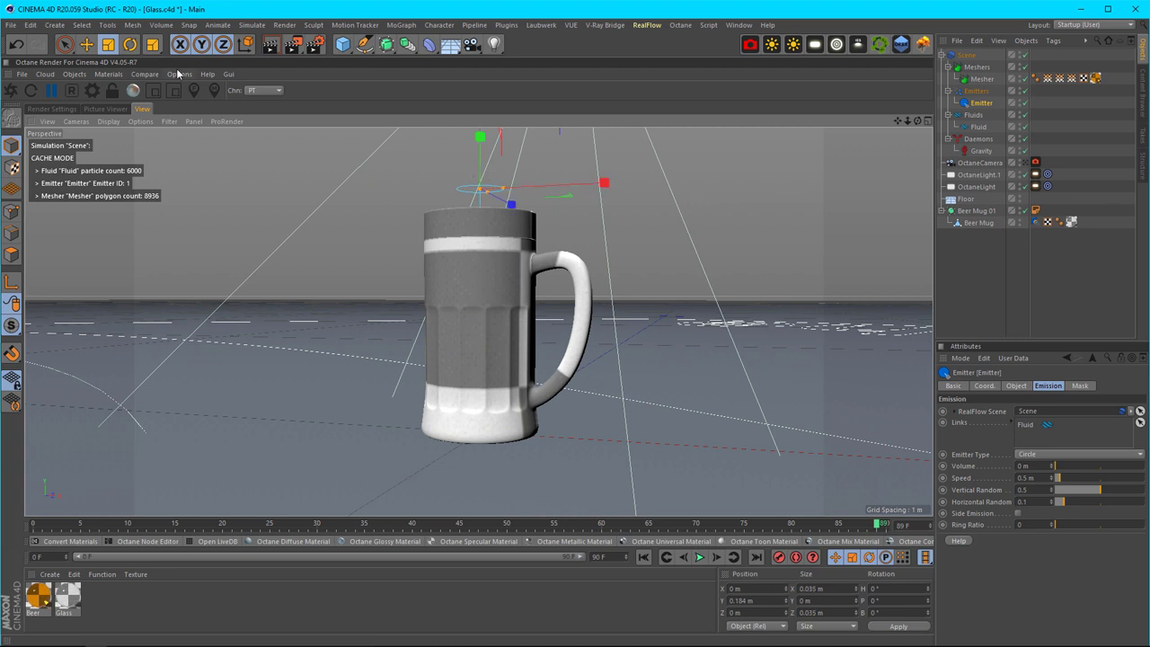
click(86, 44)
drag(600, 185, 603, 186)
key(r)
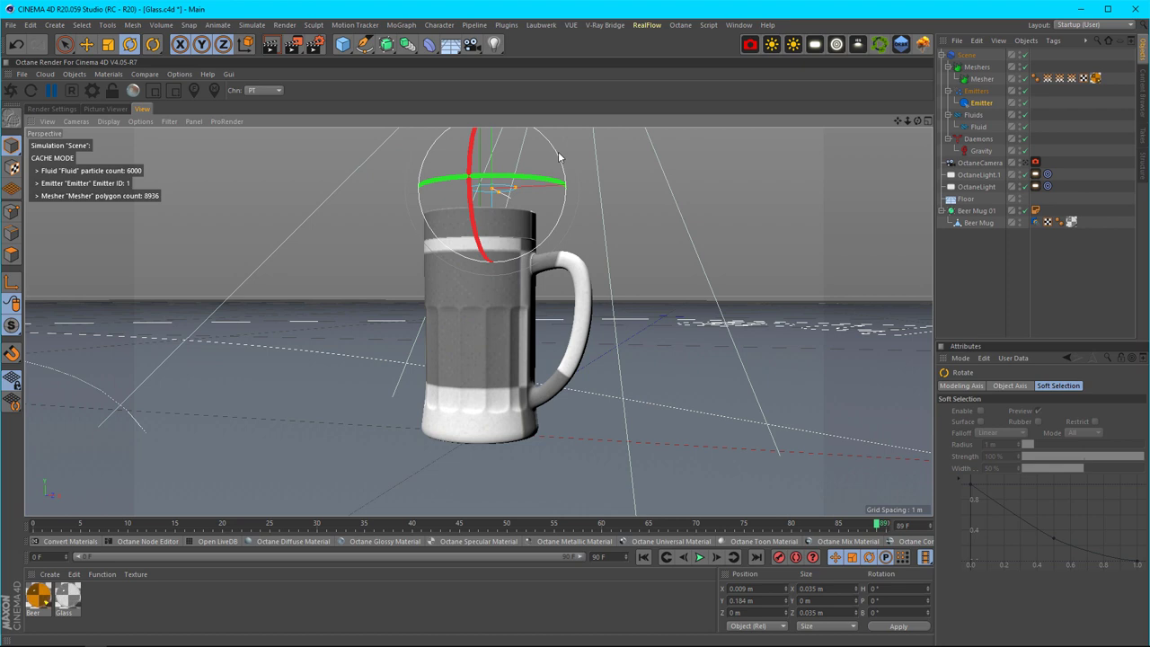
drag(559, 149, 570, 187)
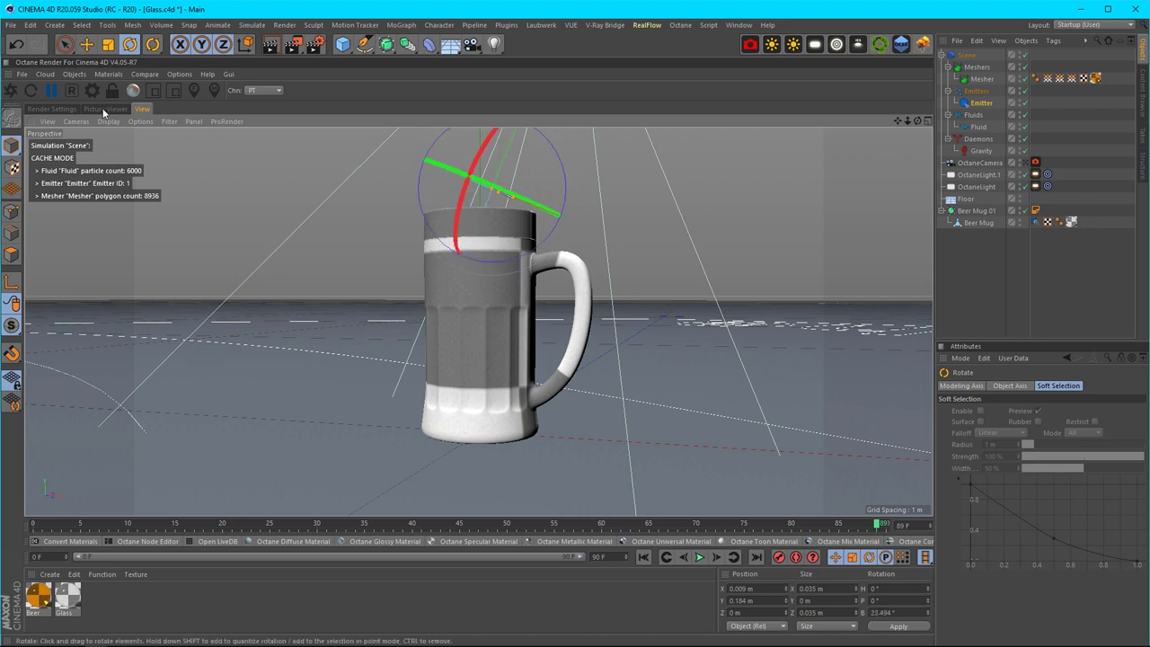
click(86, 44)
drag(519, 144, 552, 130)
click(782, 490)
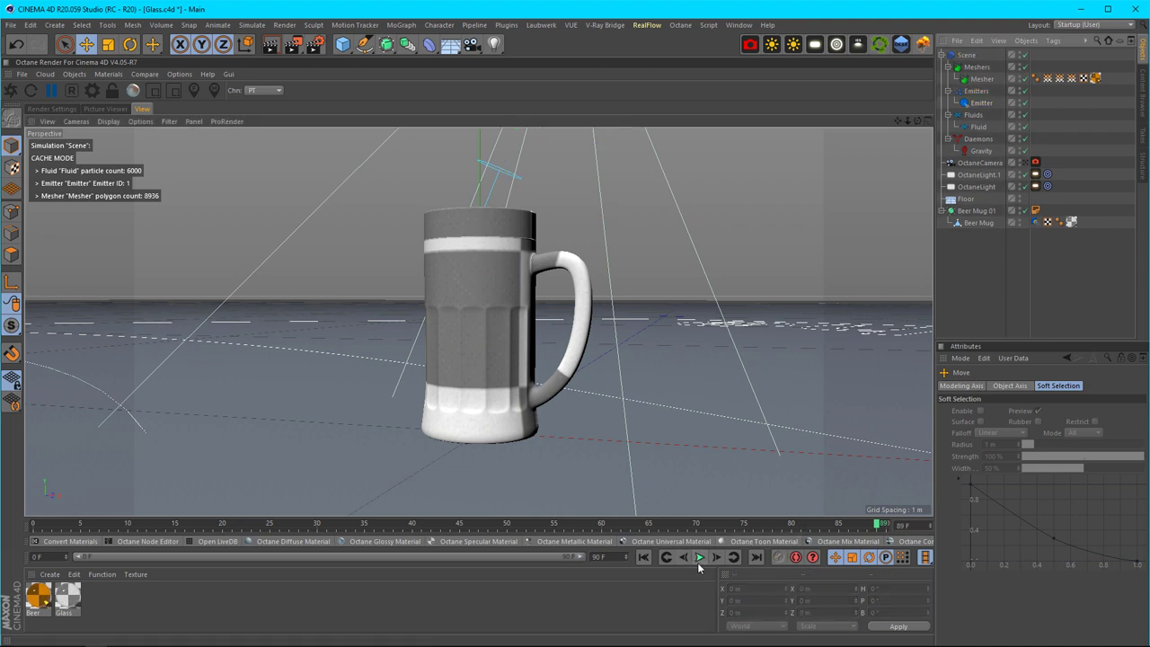
Rewind to frame 0, take the Scene out of cache mode keeping cached files, and select Fluid.
click(659, 558)
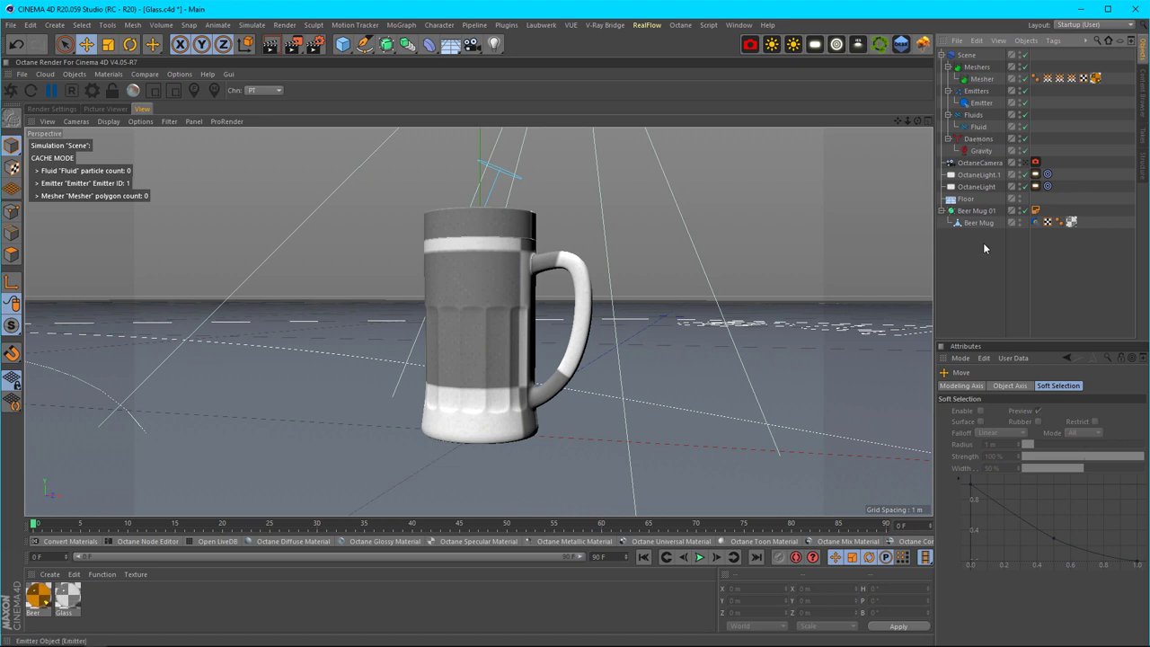
click(966, 55)
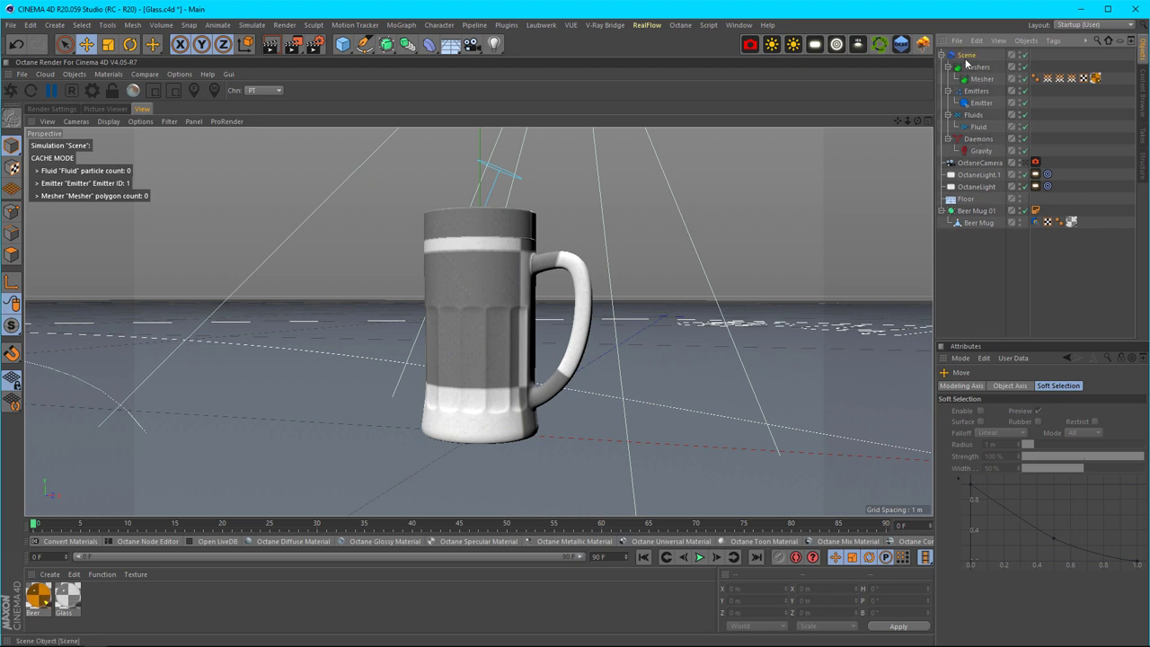
scroll(1095, 481, down, 5)
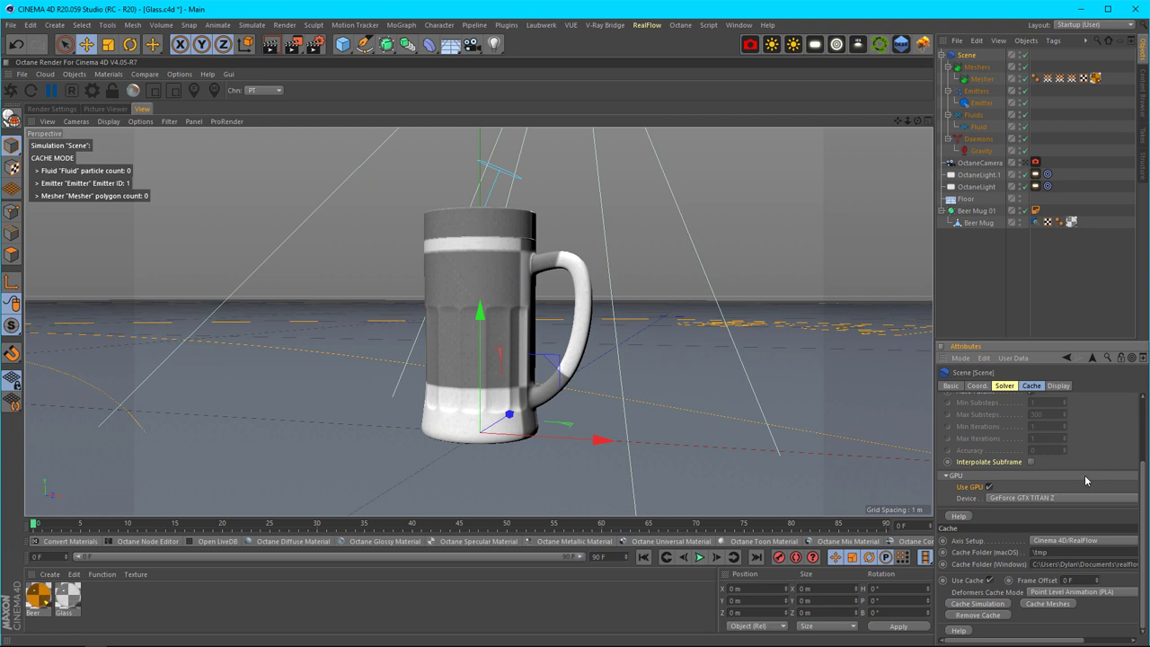
click(991, 614)
click(874, 346)
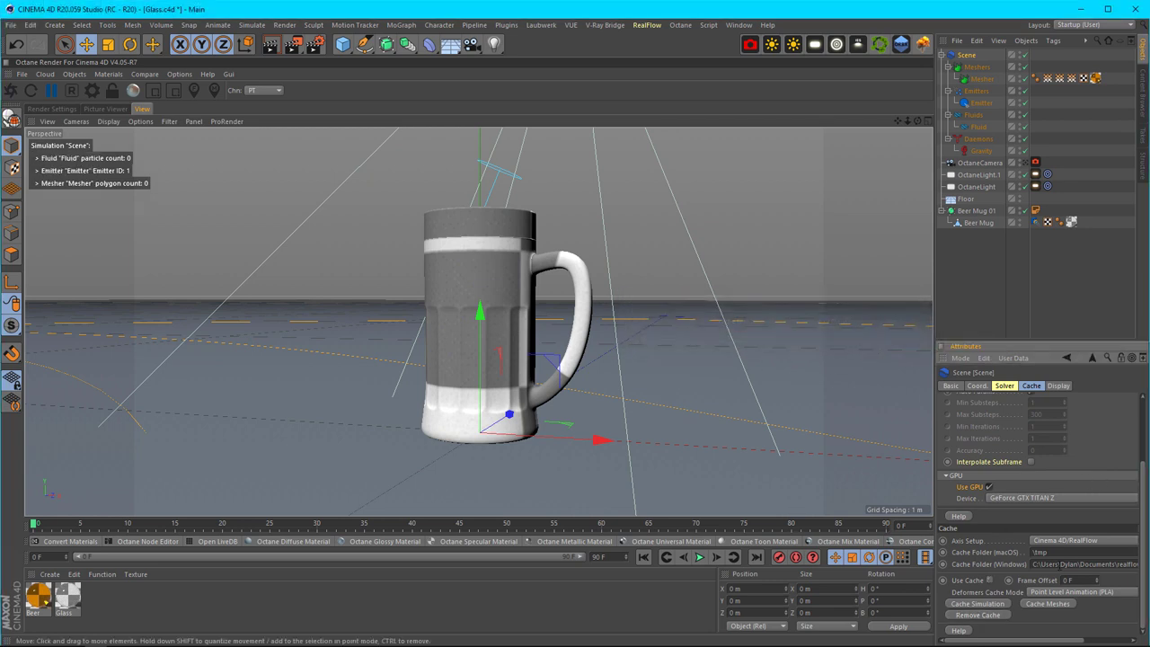
click(988, 616)
click(653, 343)
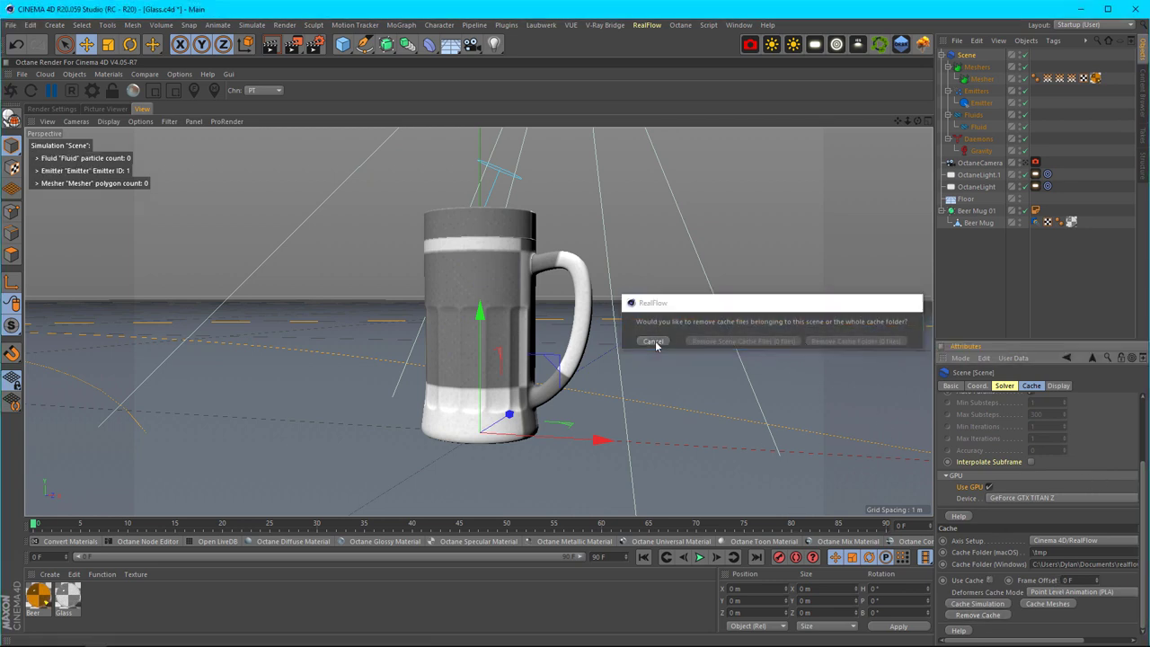
click(1011, 289)
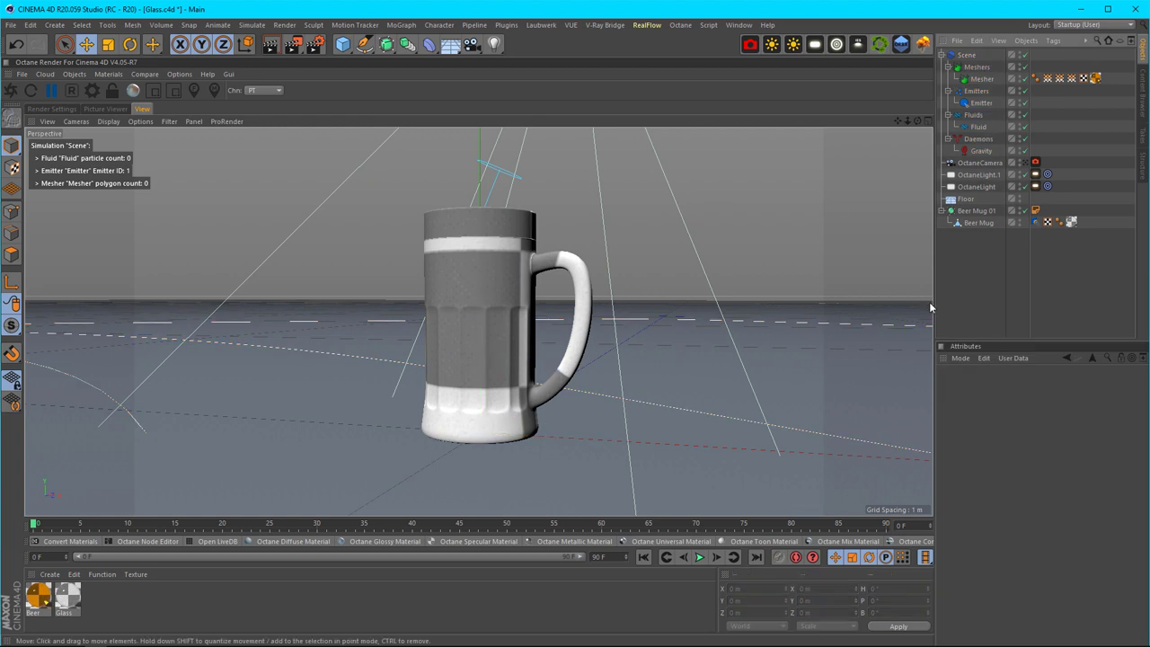
click(977, 127)
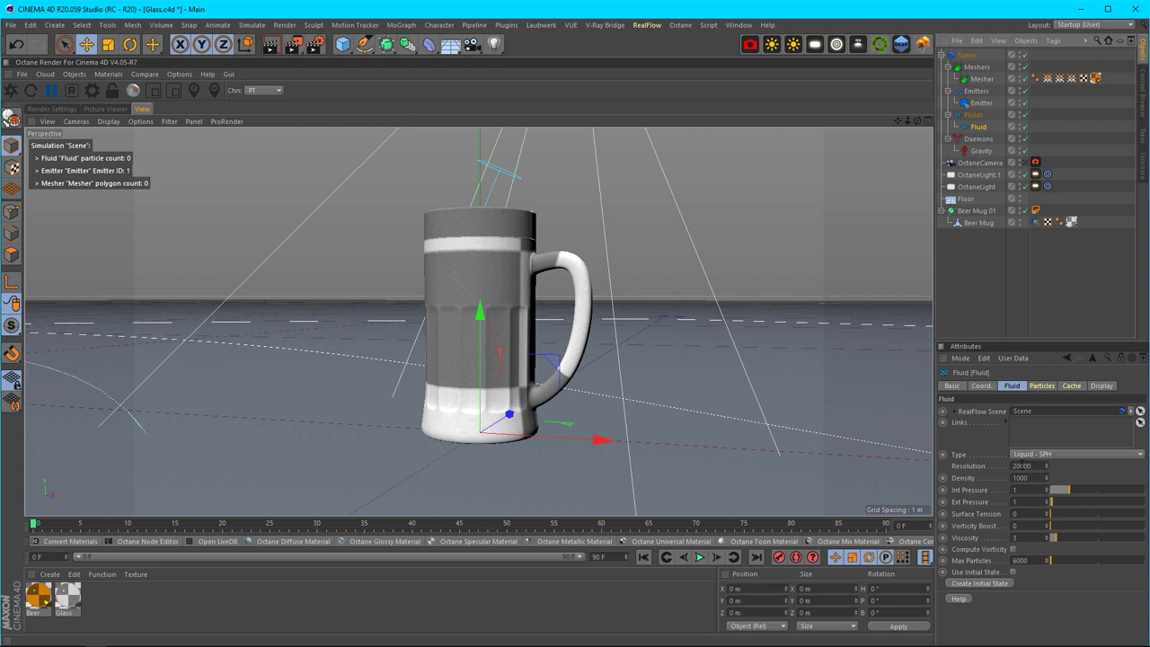
drag(1035, 465, 955, 466)
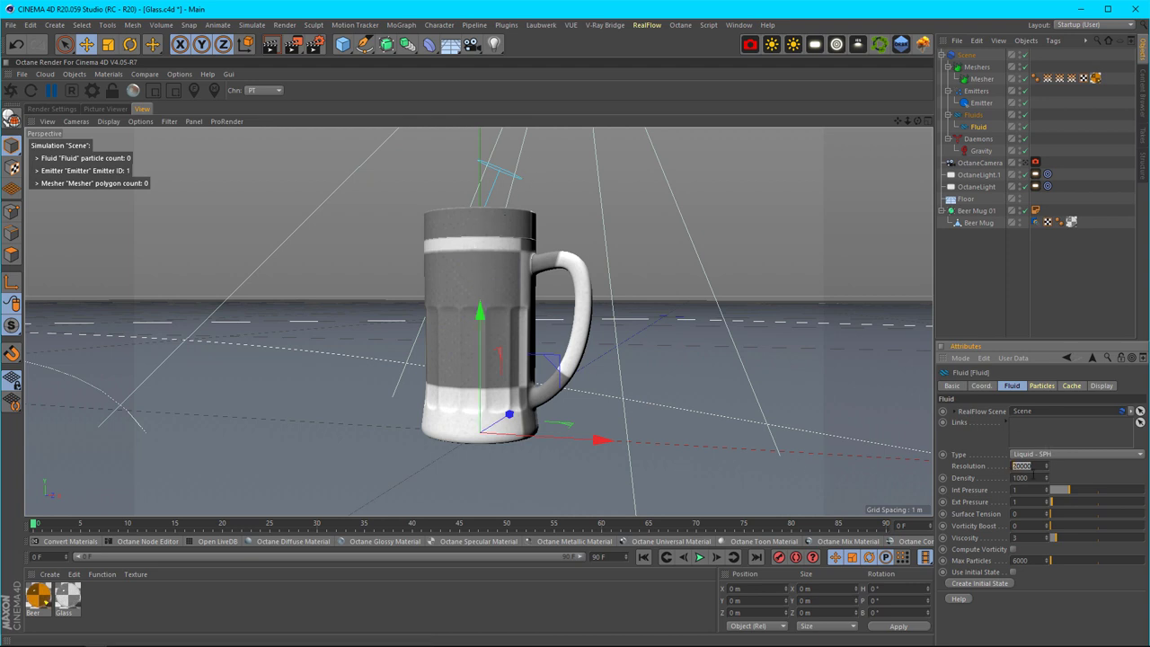
key(Return)
click(1049, 455)
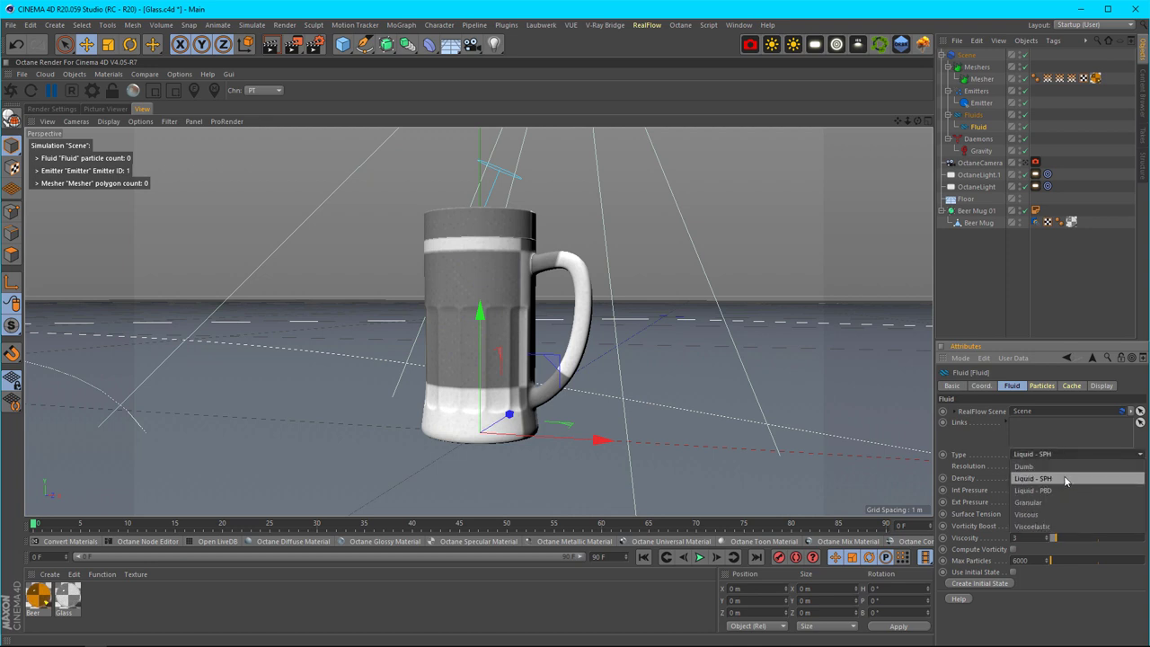
click(973, 431)
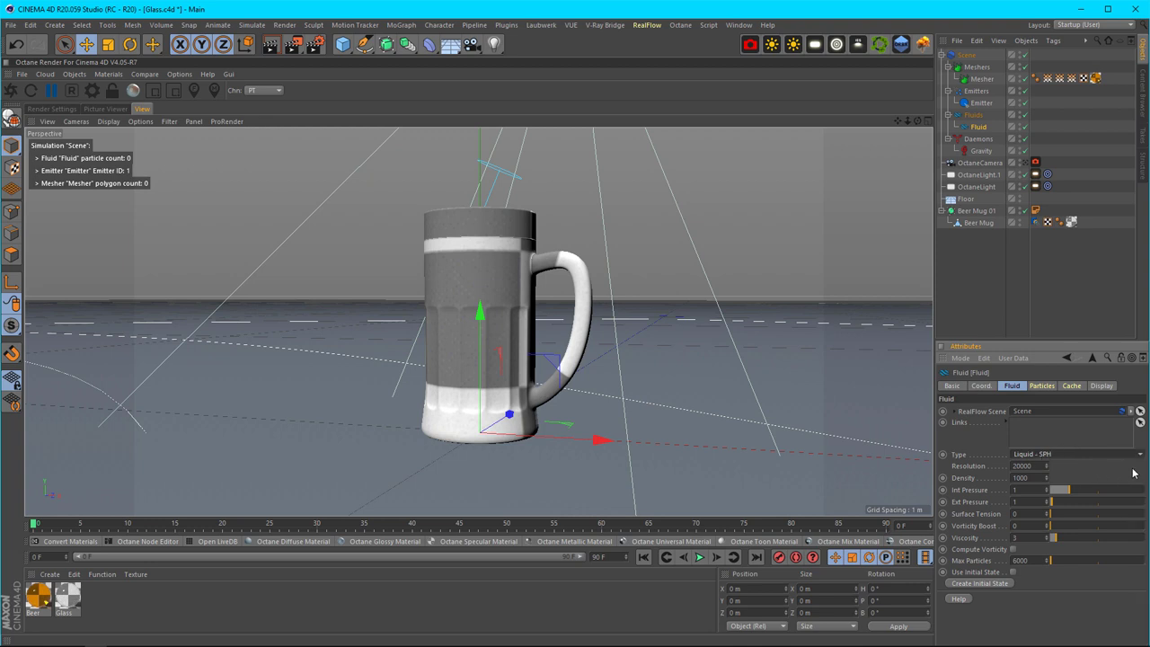
click(1073, 451)
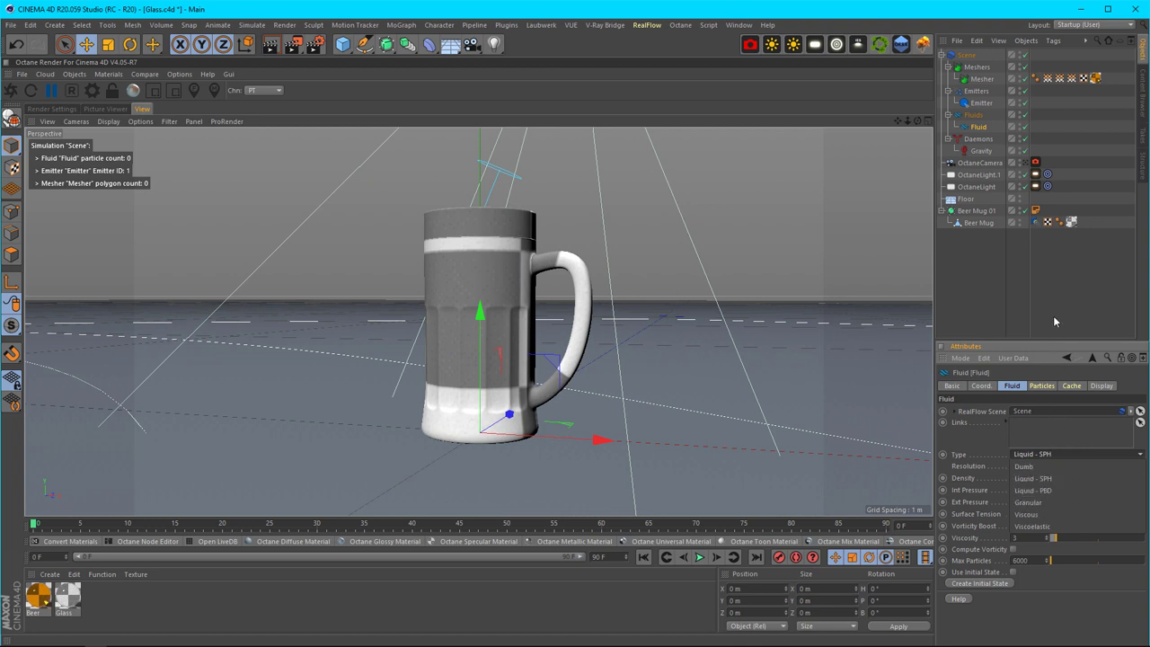
click(1089, 478)
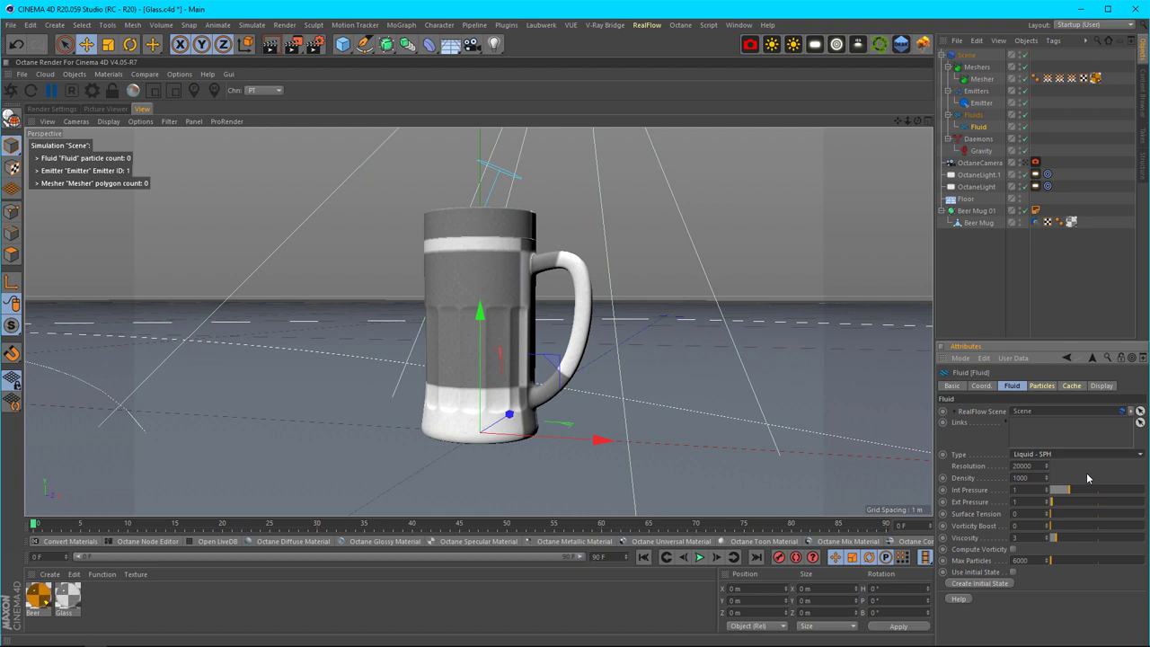
click(981, 103)
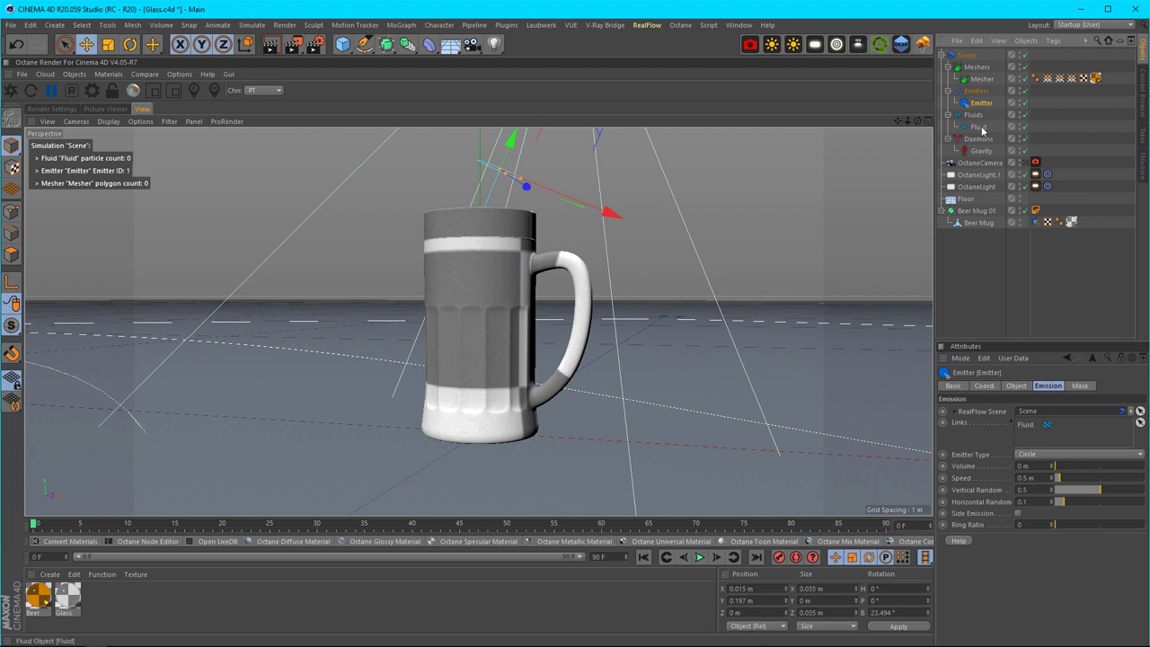
mouse_move(982, 130)
mouse_down()
mouse_move(1041, 306)
mouse_move(1049, 453)
mouse_move(1025, 426)
mouse_move(1087, 428)
mouse_move(1025, 439)
mouse_move(1041, 432)
mouse_move(979, 127)
mouse_up()
click(966, 55)
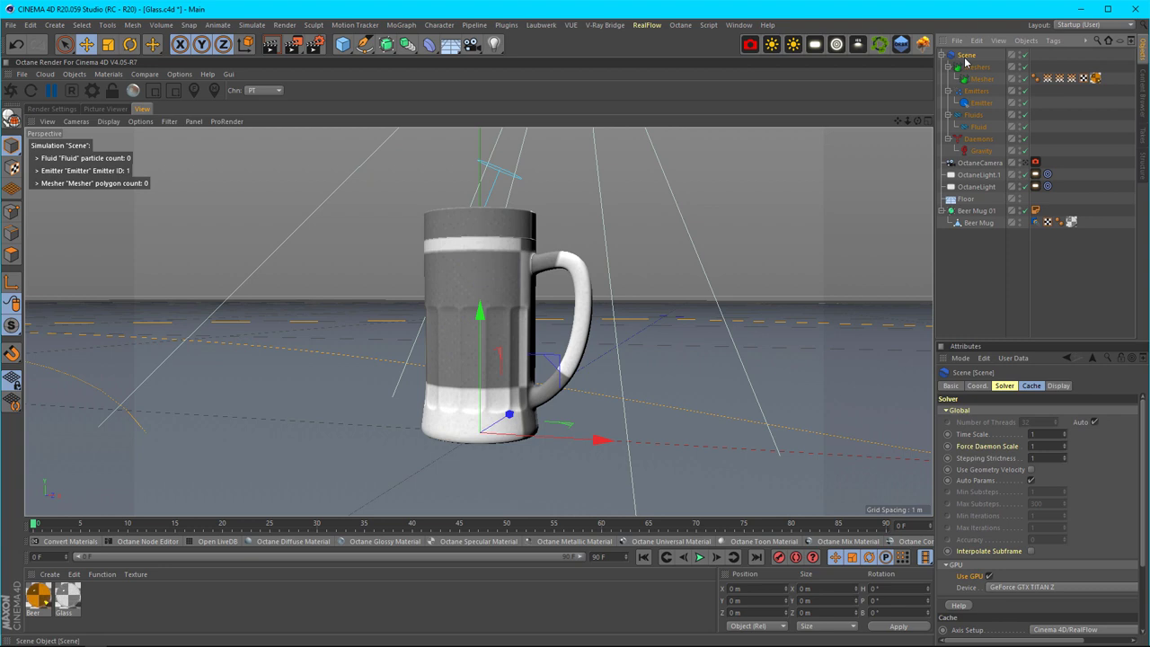
click(977, 115)
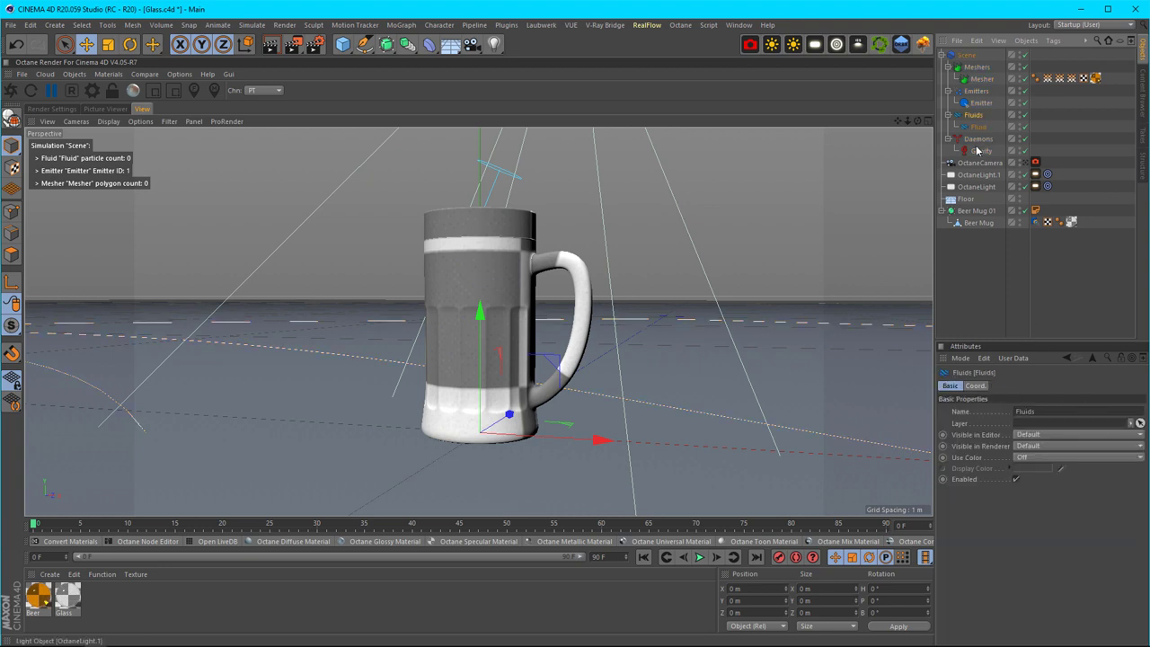
click(981, 102)
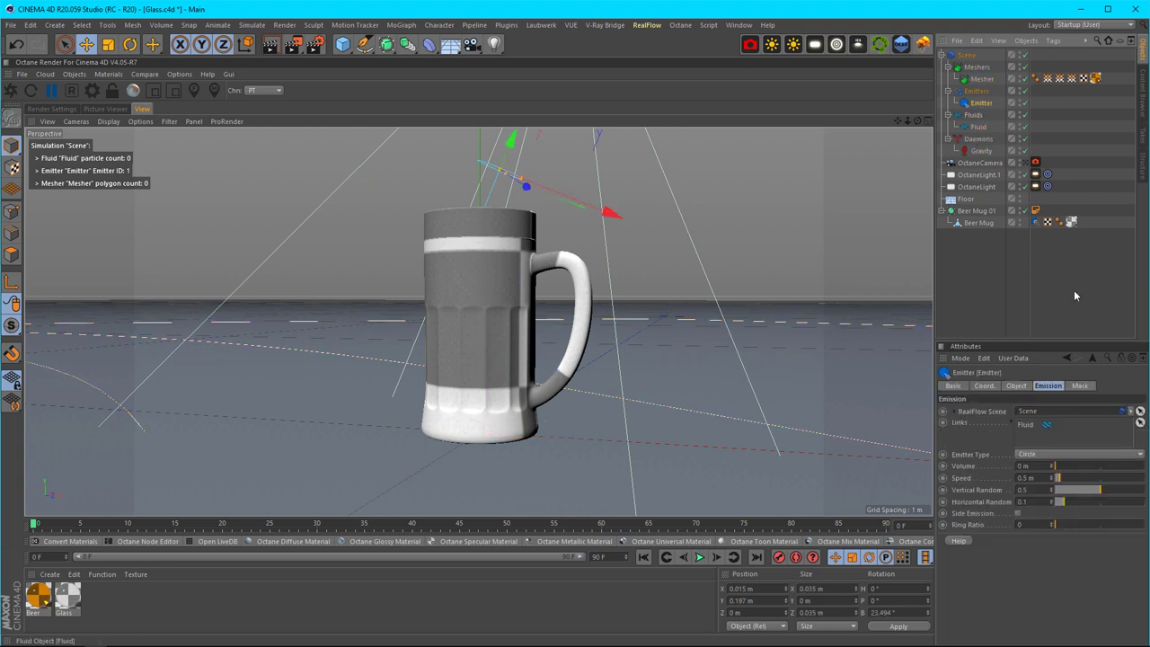
click(982, 80)
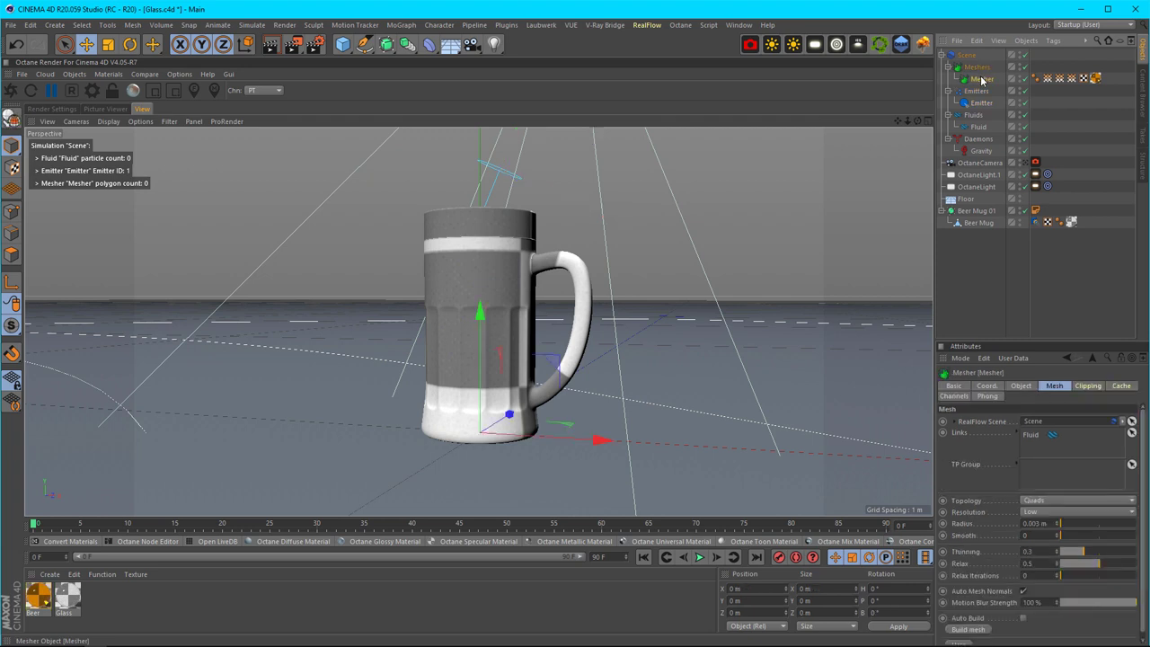
click(983, 151)
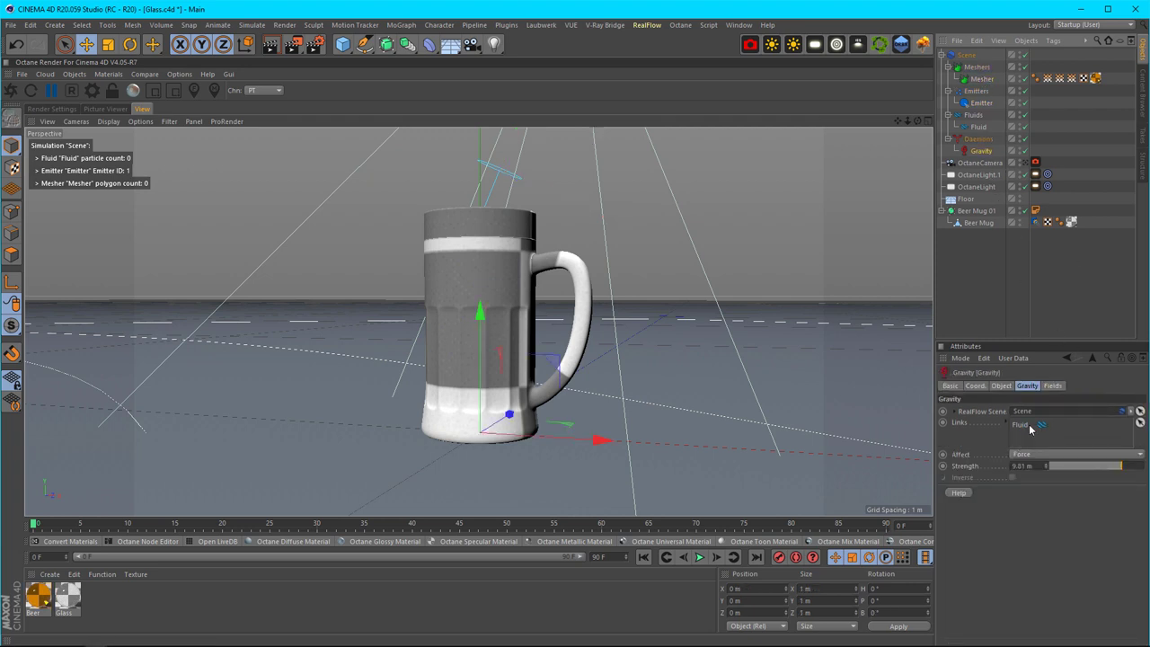
click(984, 278)
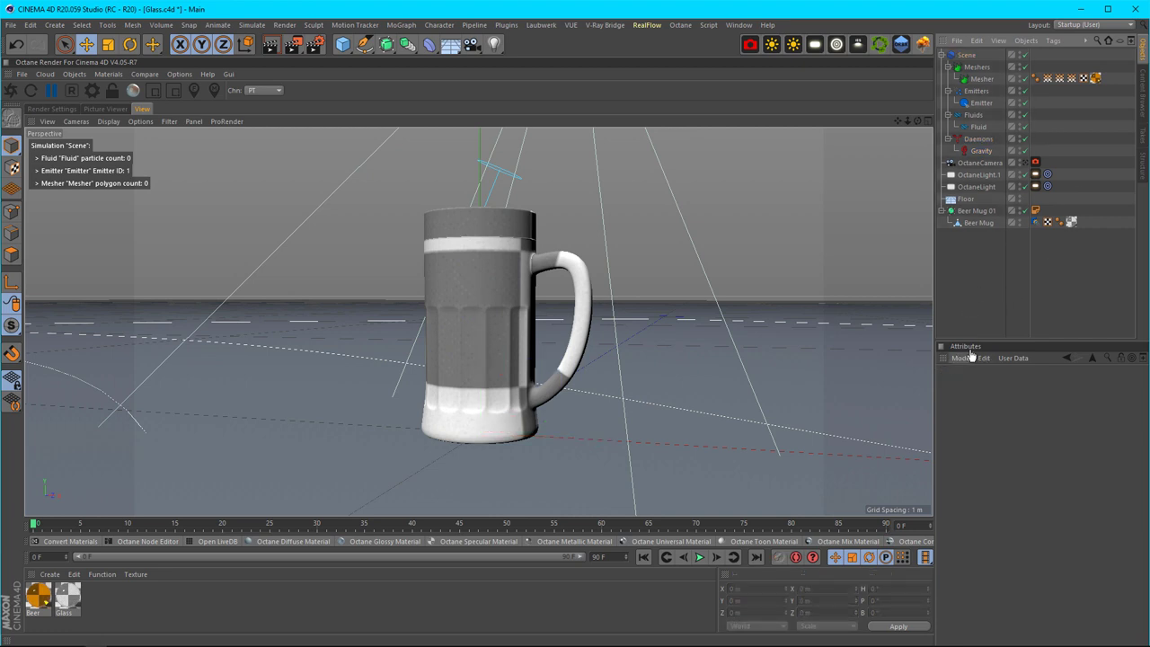
click(699, 556)
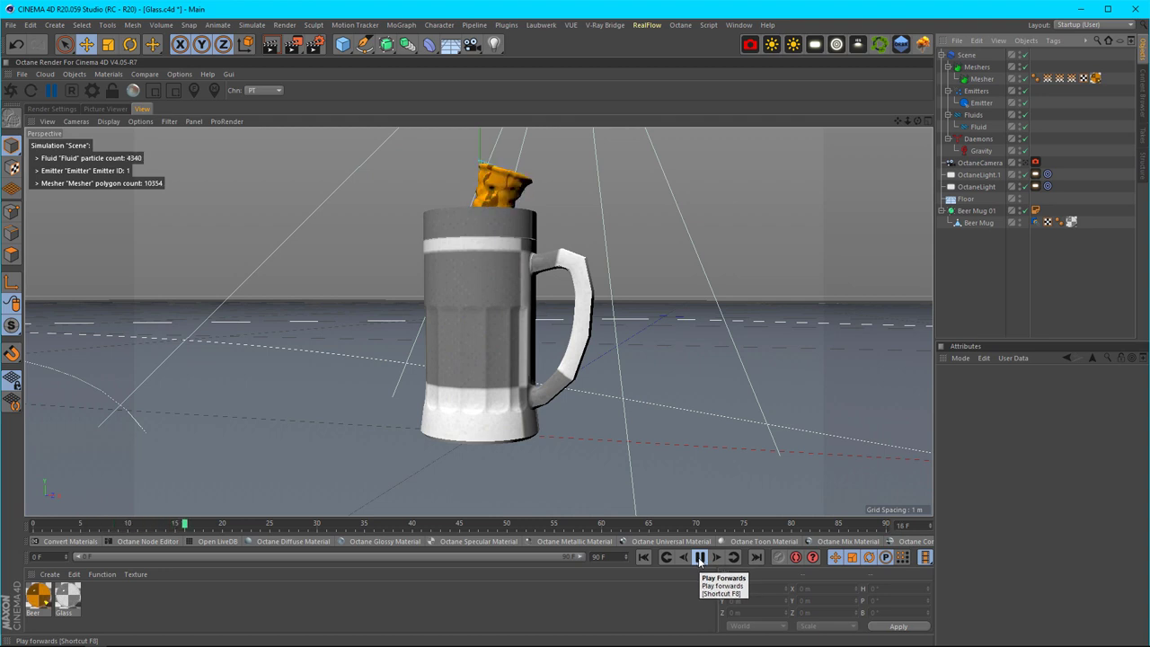
click(699, 557)
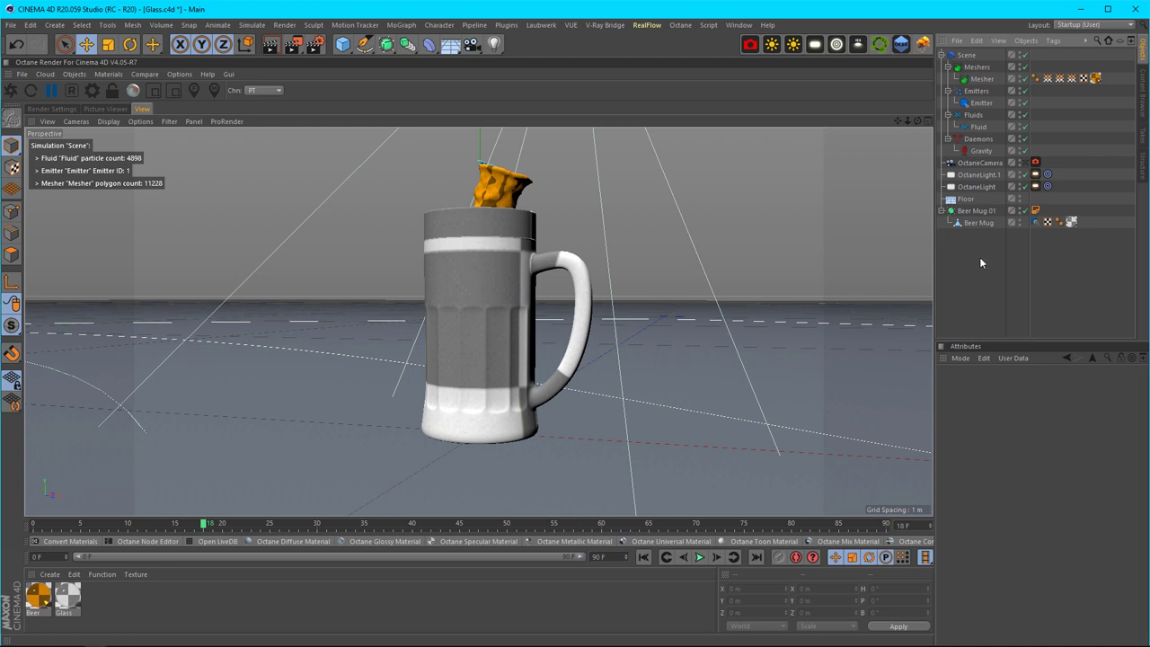
click(643, 557)
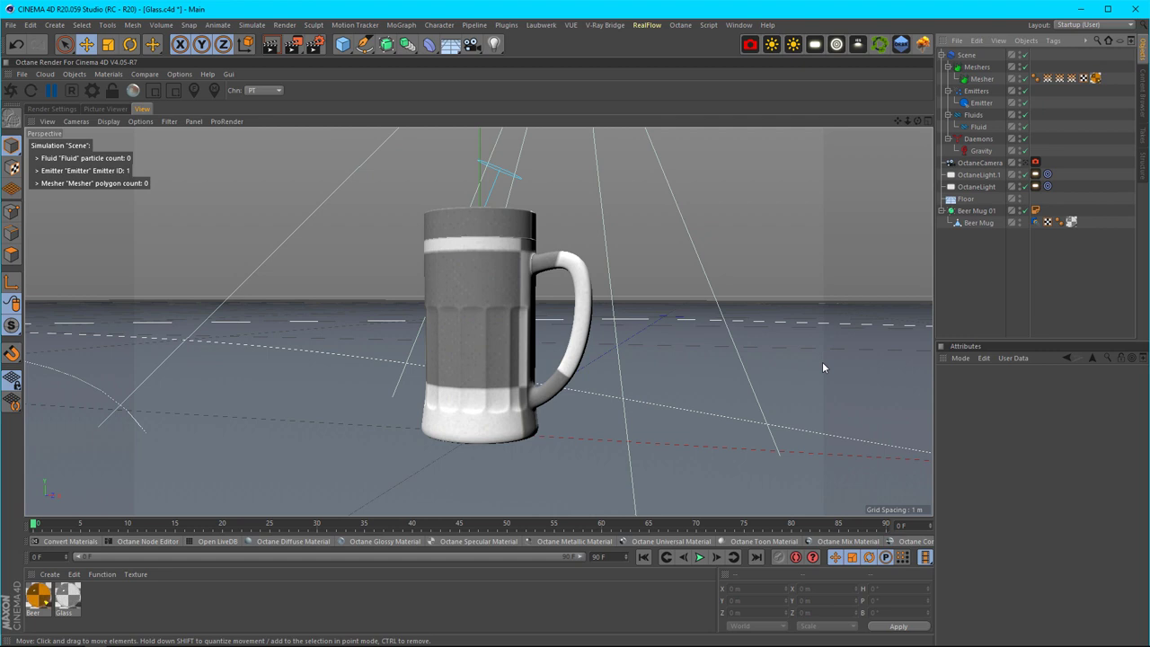
Add an RF Collider tag to Beer Mug and review its collision properties.
click(978, 224)
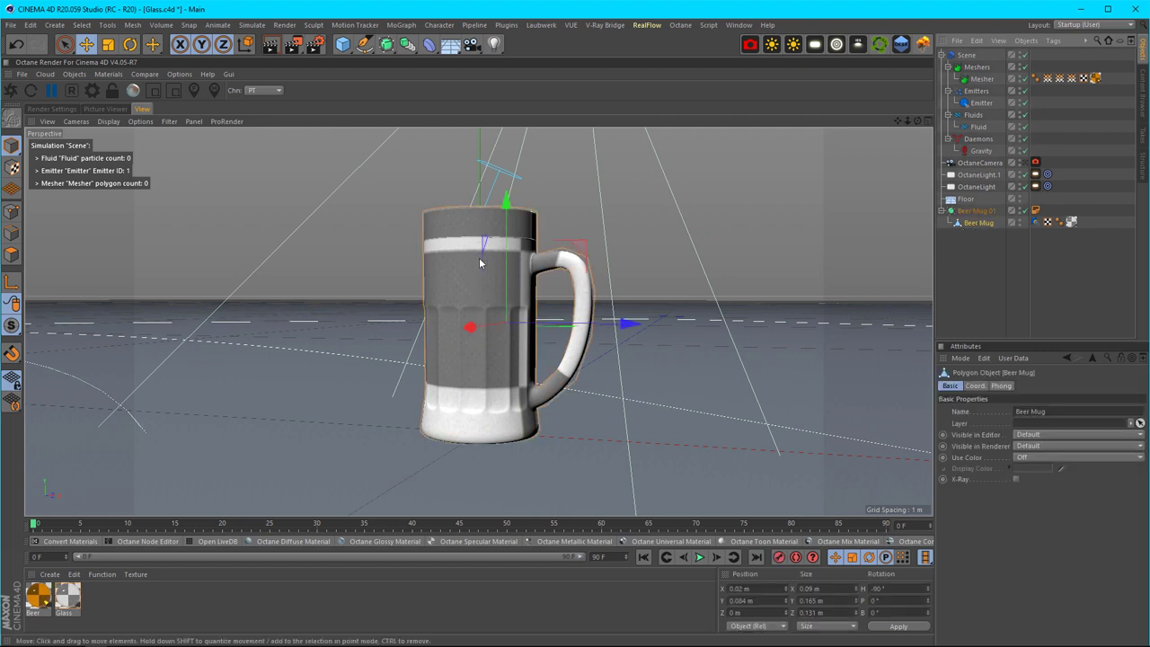
right_click(976, 231)
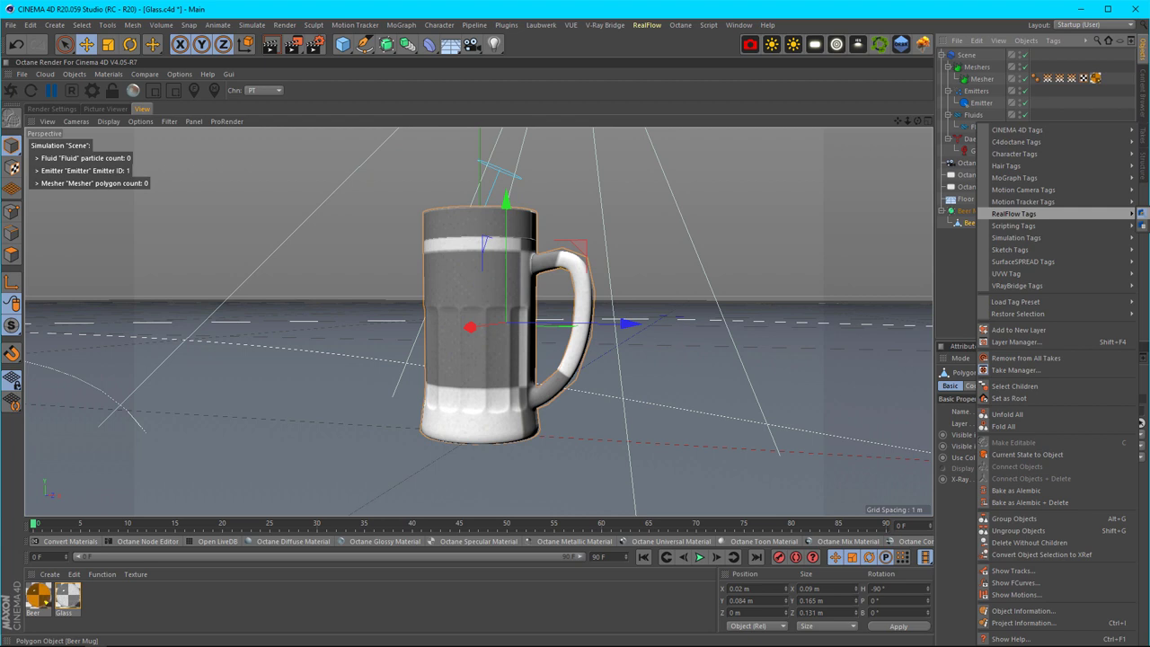
click(1051, 268)
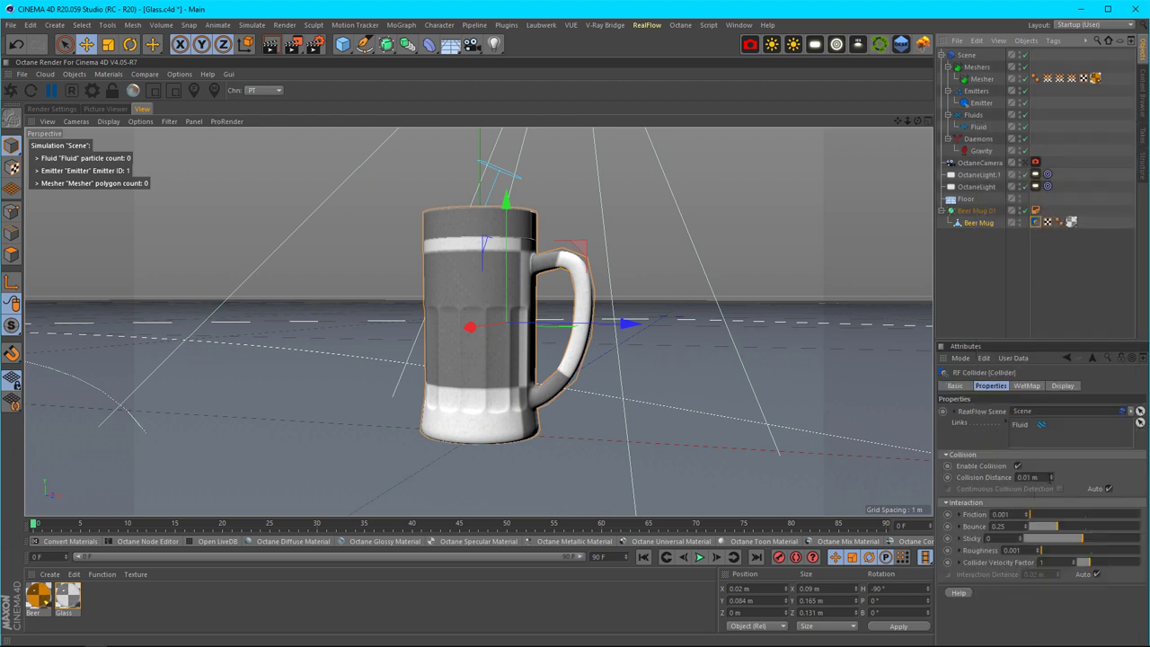
click(999, 276)
click(1035, 224)
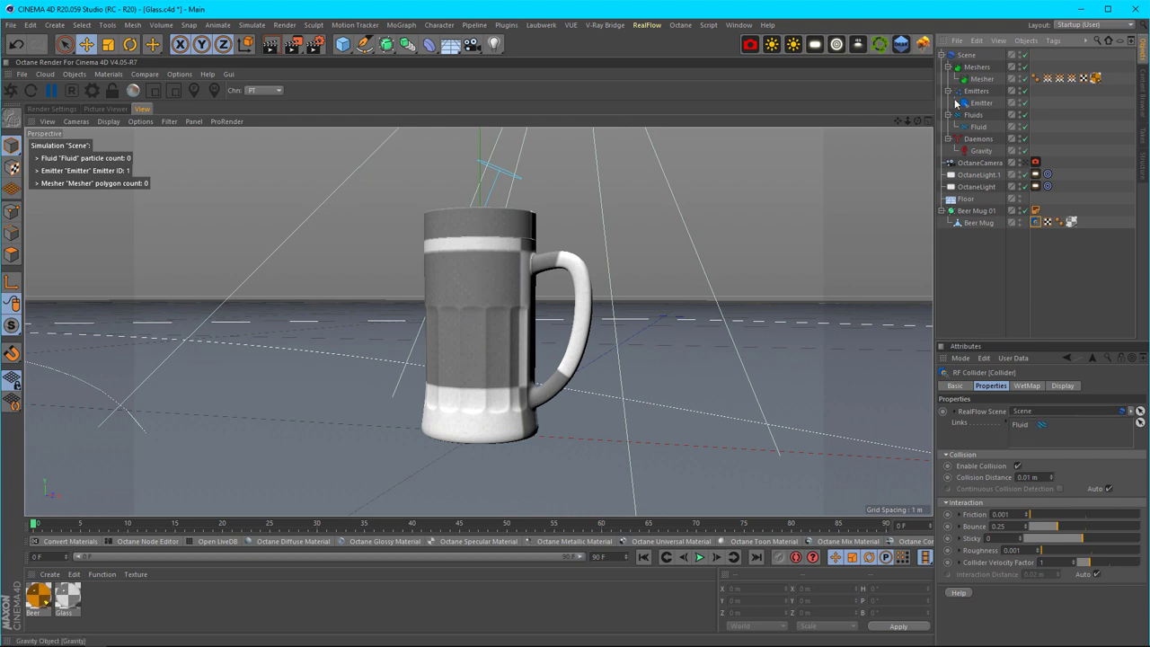
click(980, 288)
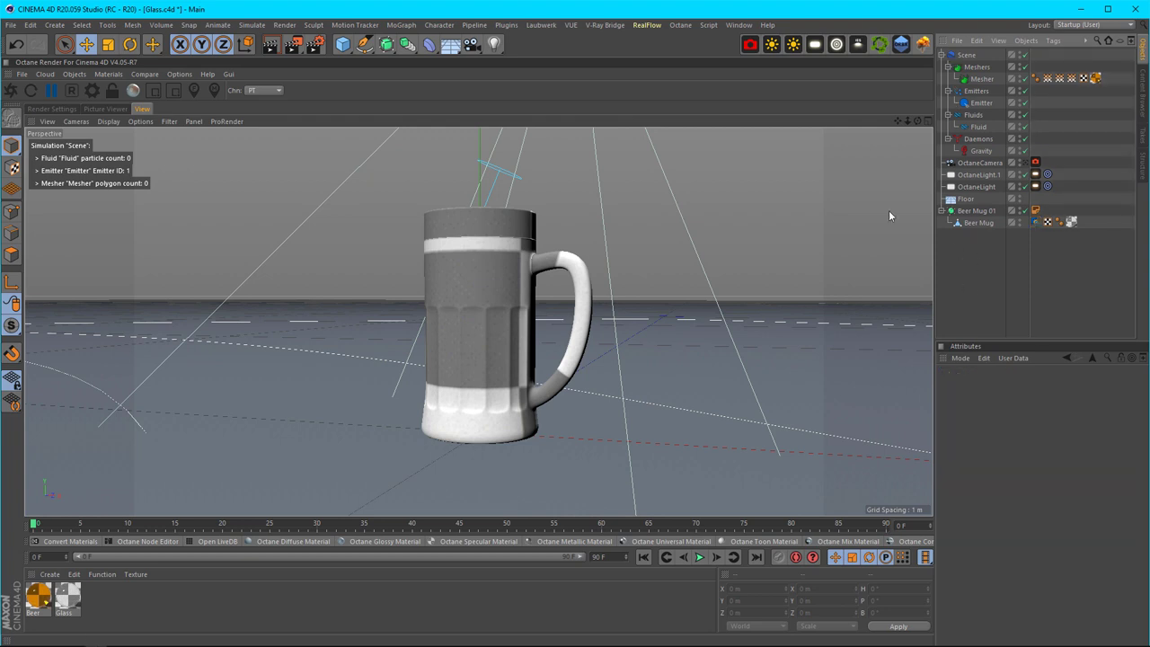
Play the simulation as beer fills the mug, then pause, rewind to frame 0 and orbit to the front.
drag(917, 120, 917, 152)
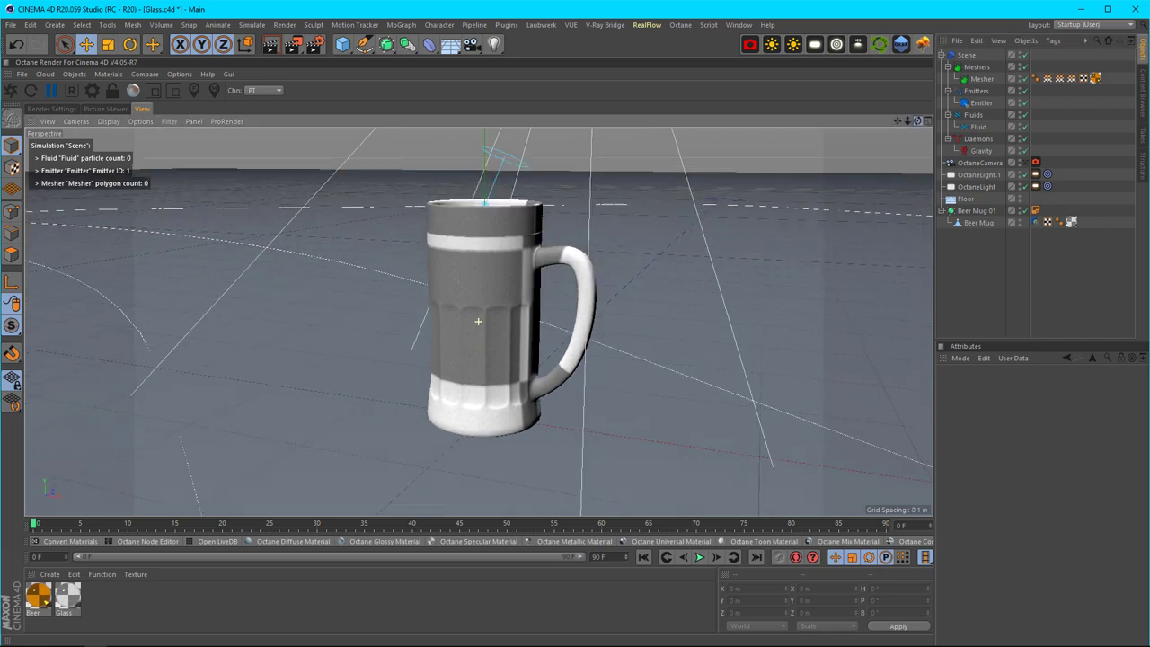
alt+drag(478, 321, 484, 369)
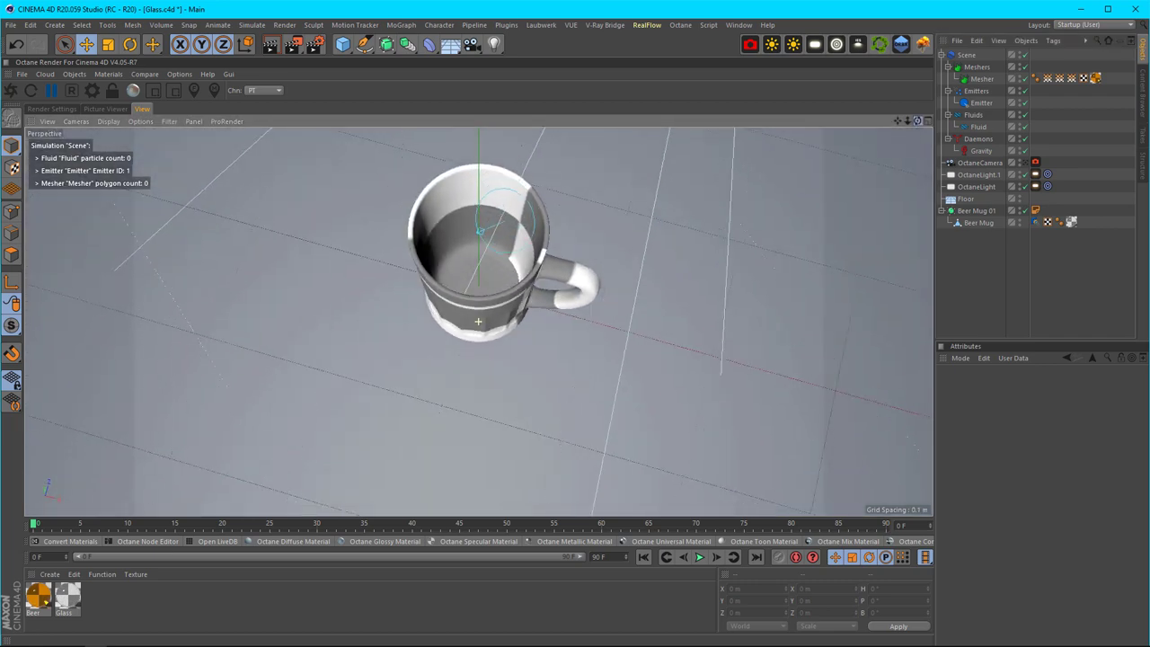
click(699, 557)
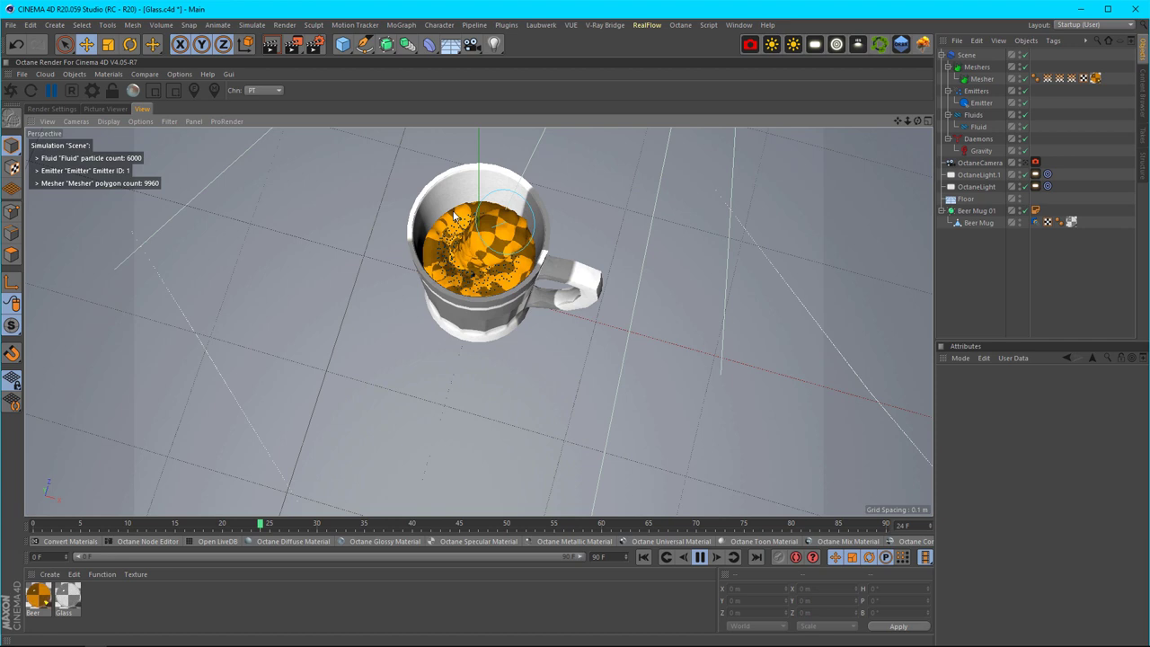
click(704, 559)
click(643, 557)
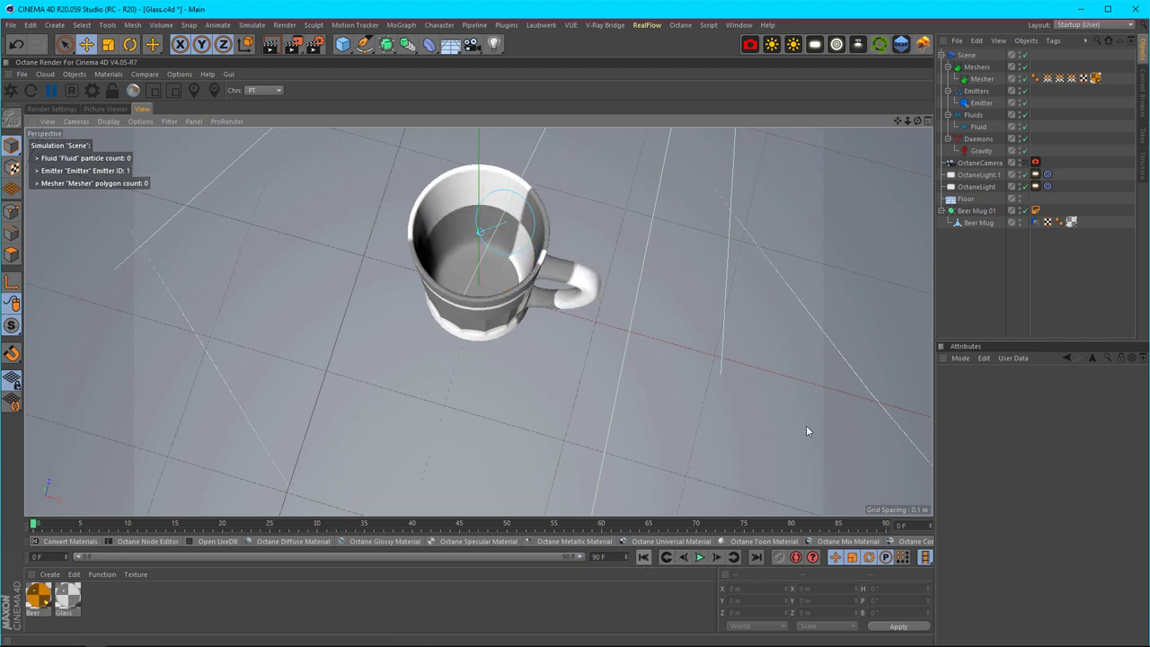
drag(918, 121, 903, 90)
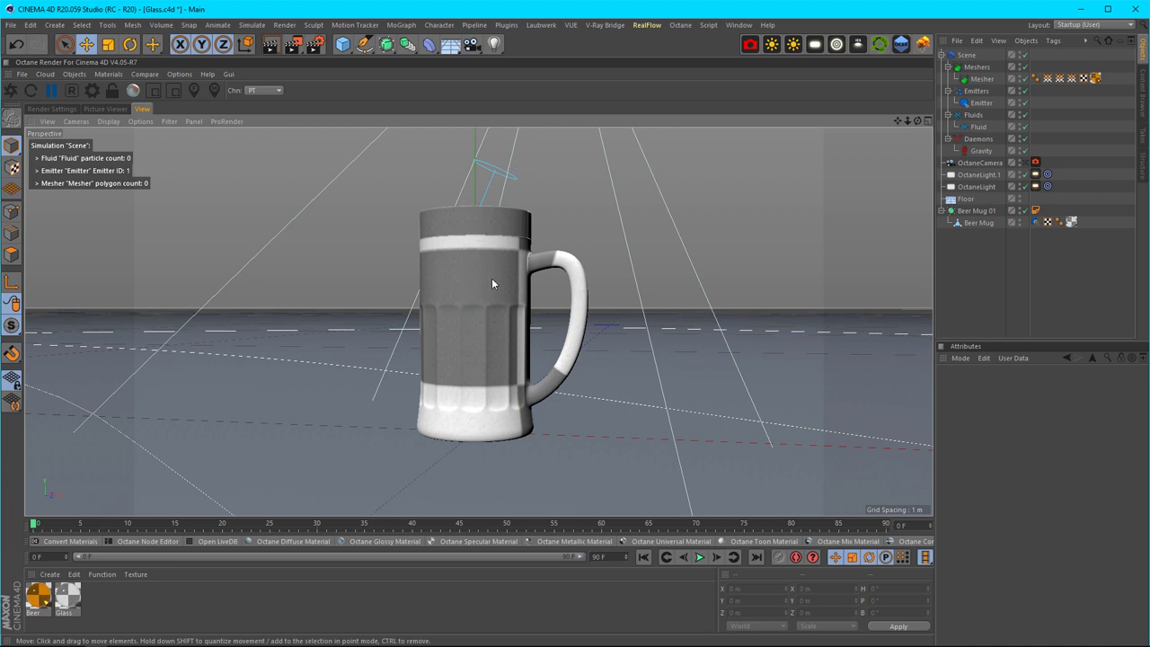
Change the Mesher's Resolution from Low to Low-Medium, leaving the 0.003 m Radius unchanged.
click(984, 80)
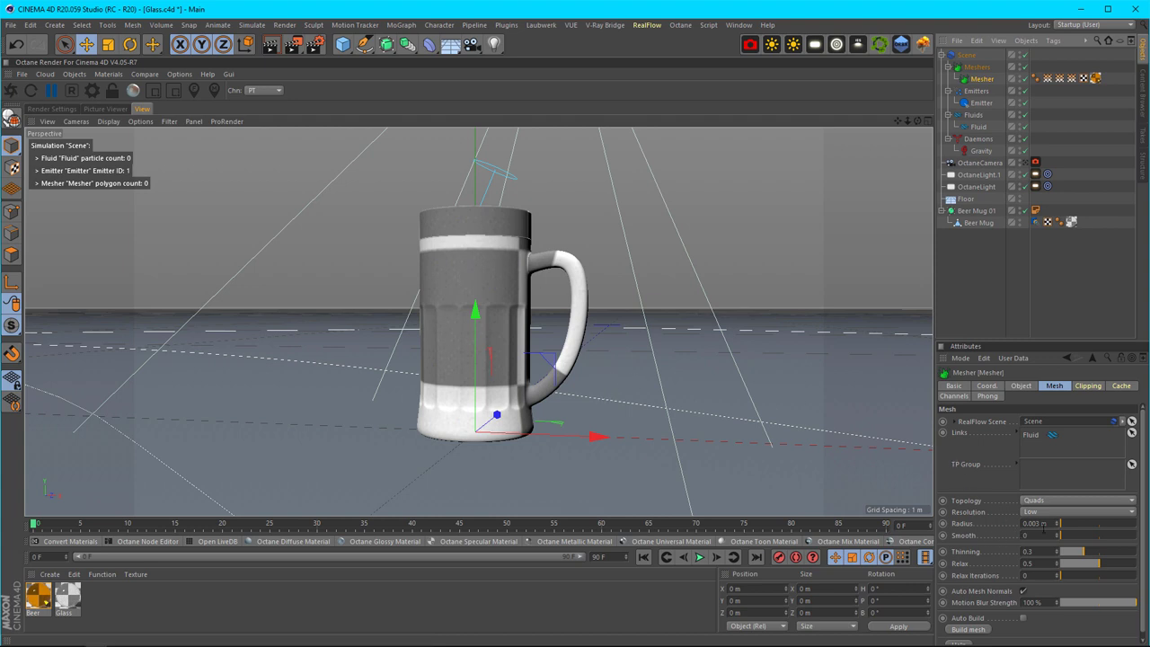
click(1033, 522)
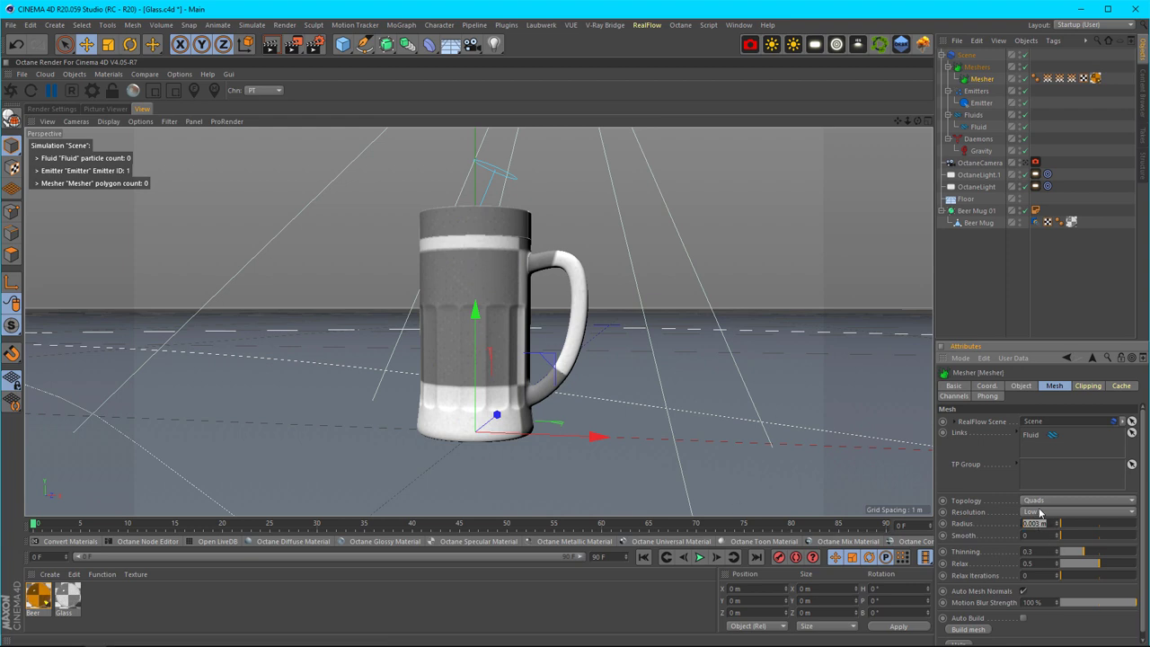
key(Return)
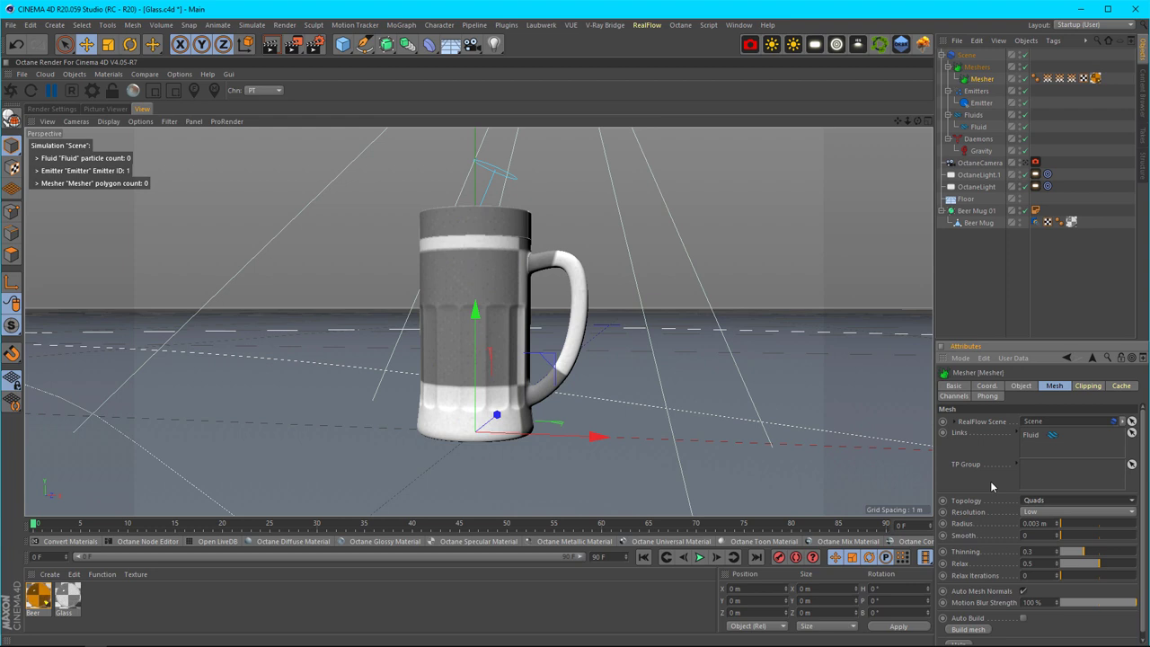
click(1042, 513)
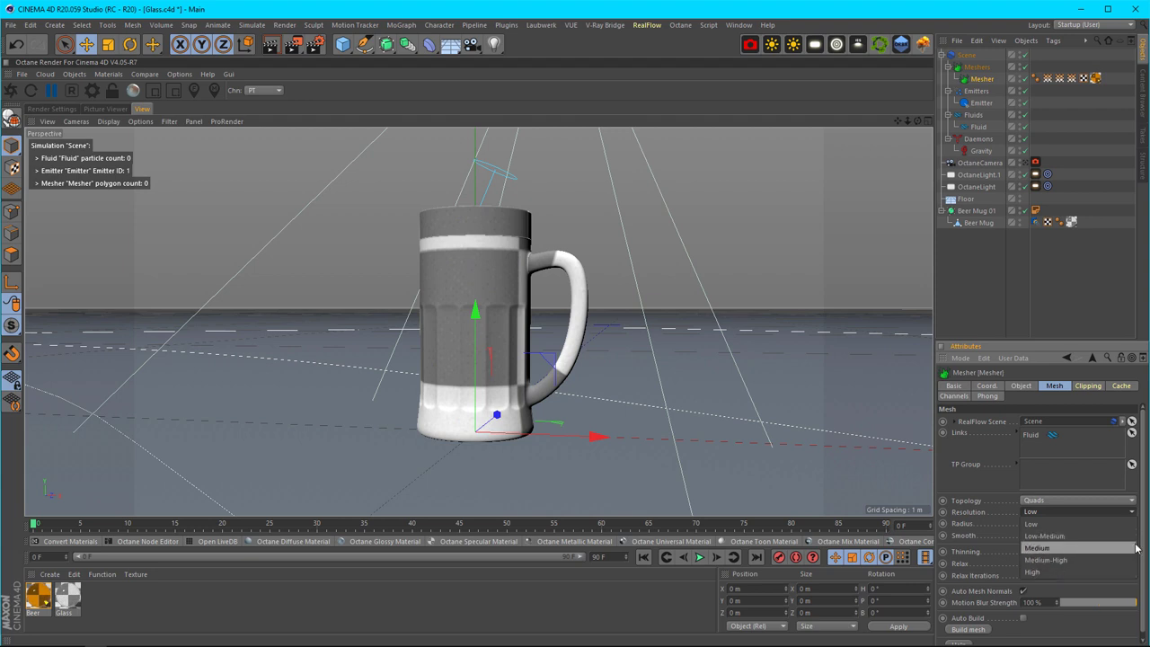
click(1068, 536)
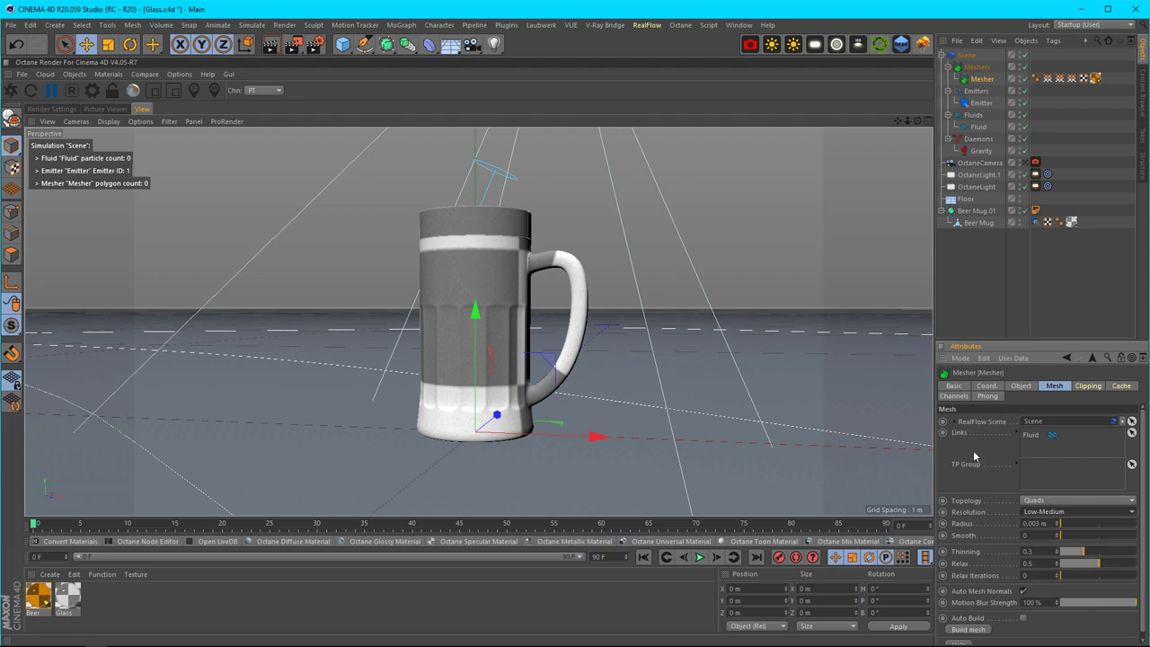
click(1008, 276)
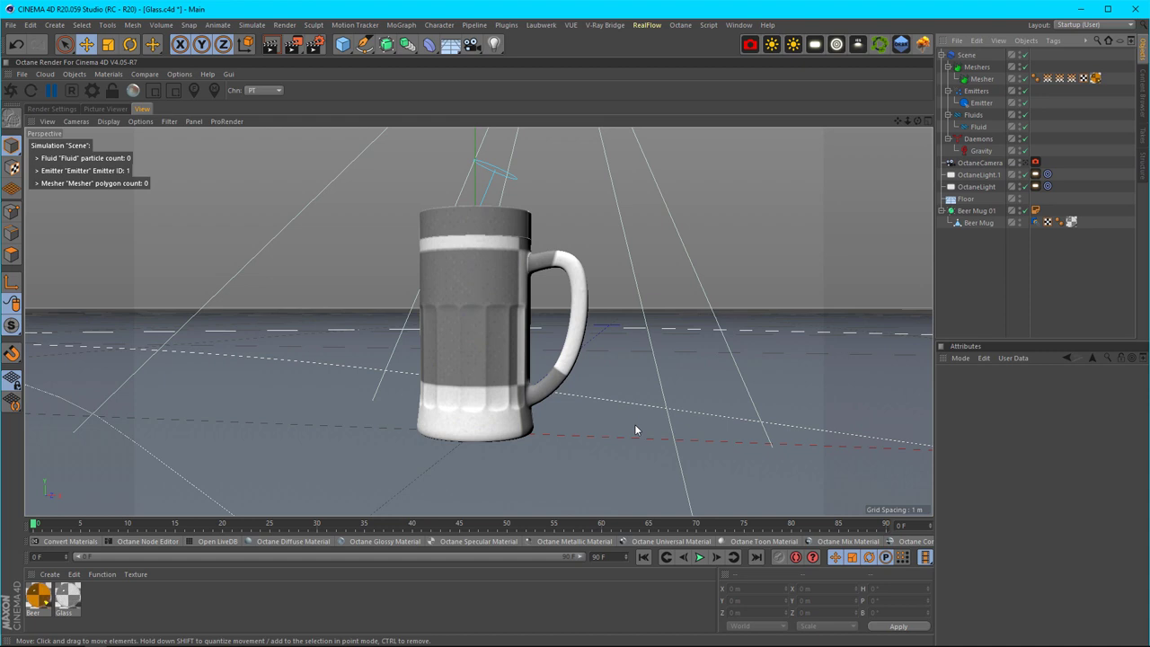
From the Scene's Cache tab, cache the simulation for all 90 frames, then cache the meshes.
click(966, 55)
scroll(1125, 467, down, 3)
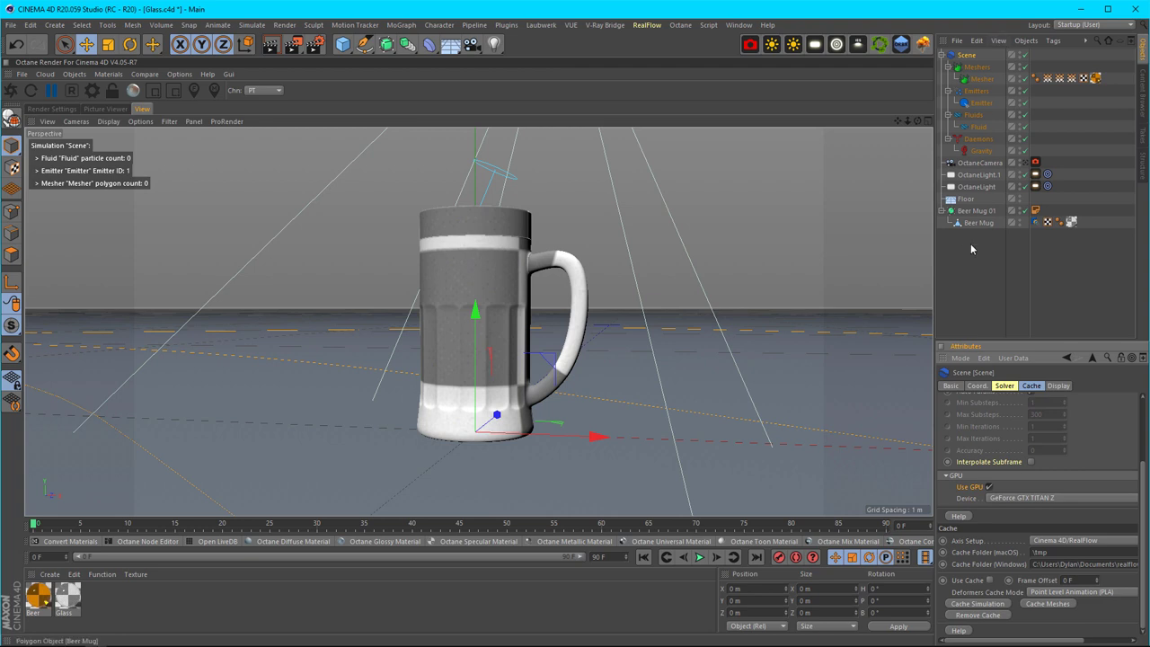
click(978, 604)
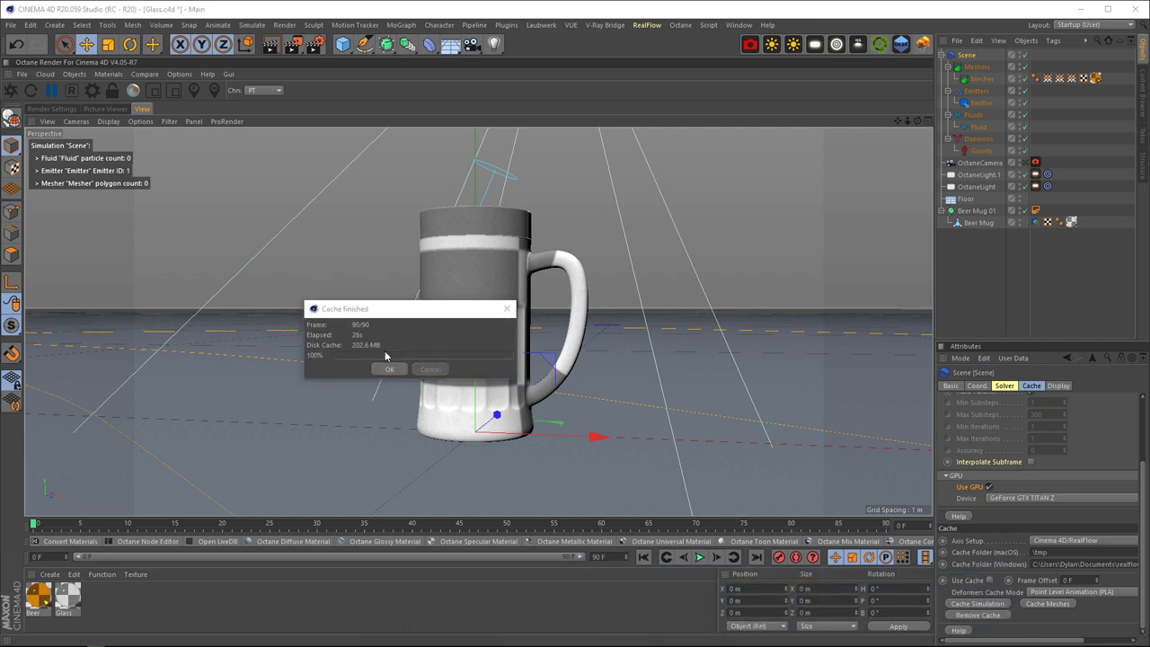
click(392, 371)
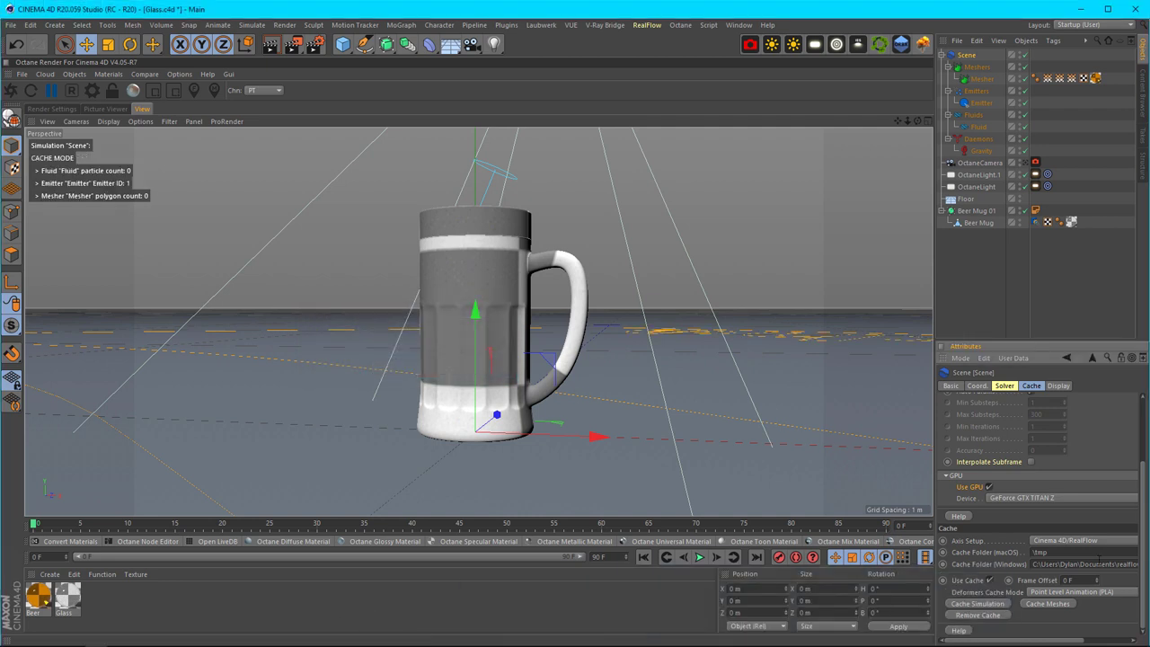
click(1049, 606)
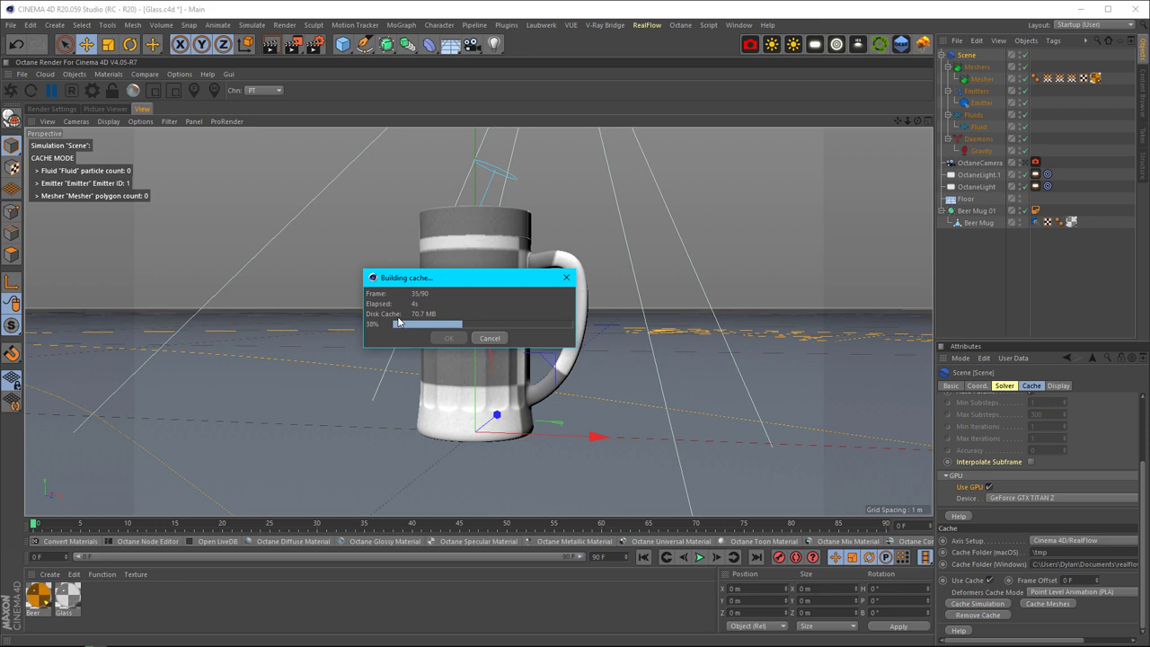
mouse_move(469, 283)
mouse_down()
mouse_move(494, 300)
mouse_move(489, 292)
mouse_up()
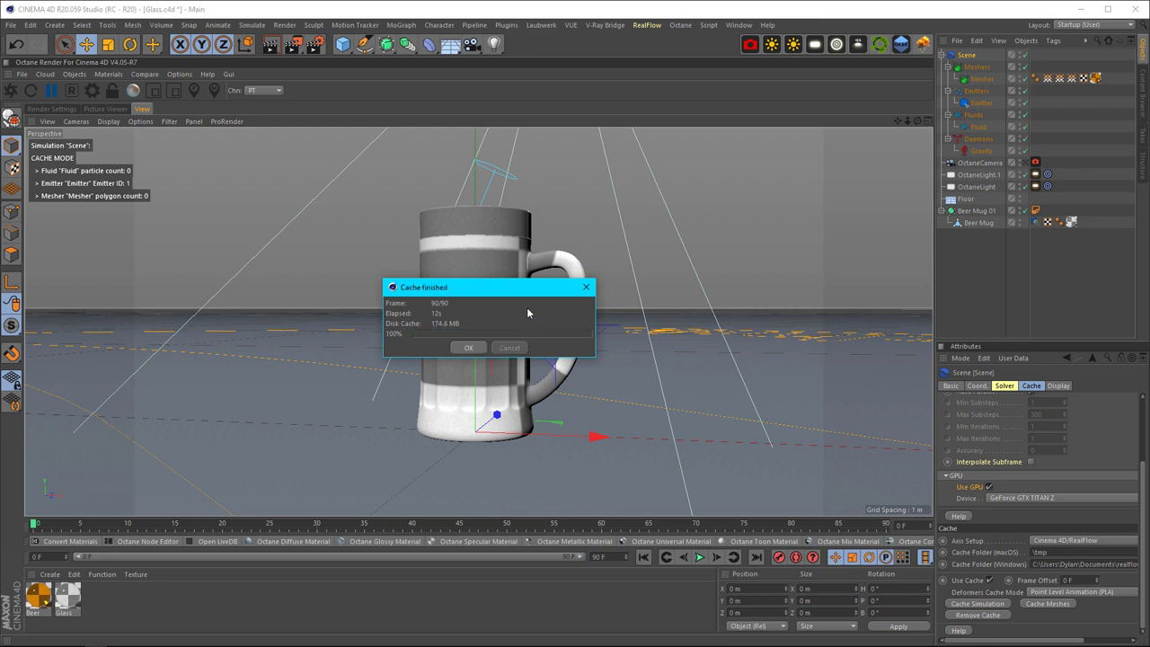
click(471, 349)
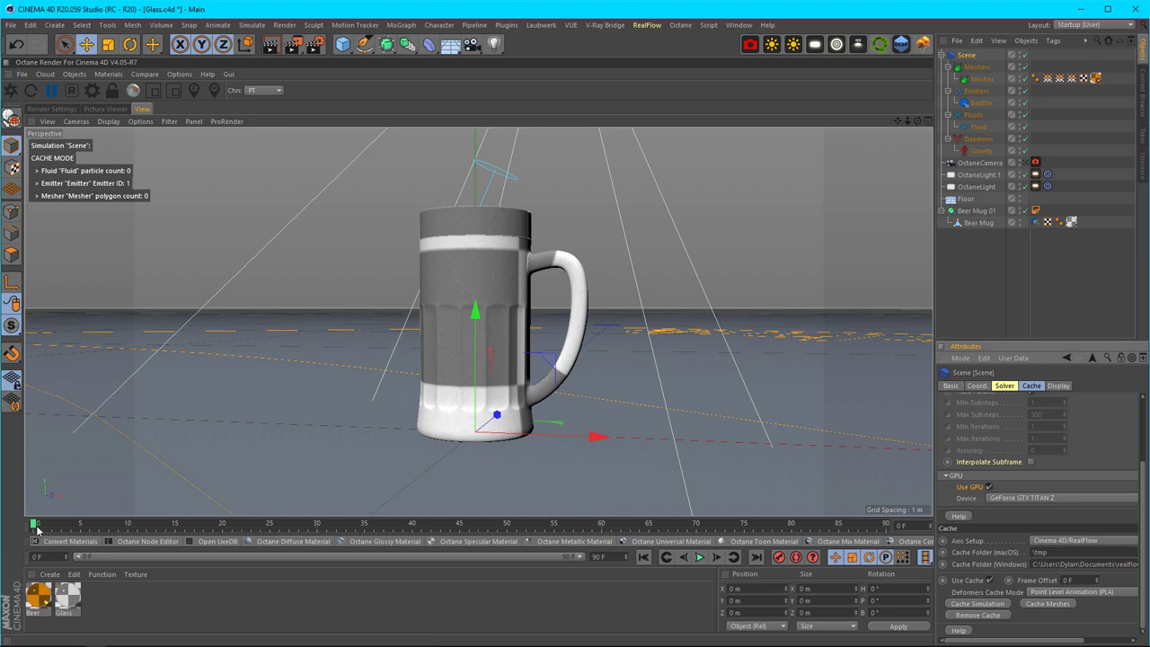
Scrub and play the cached beer mesh animation, then rewind to frame 0.
drag(33, 528, 222, 537)
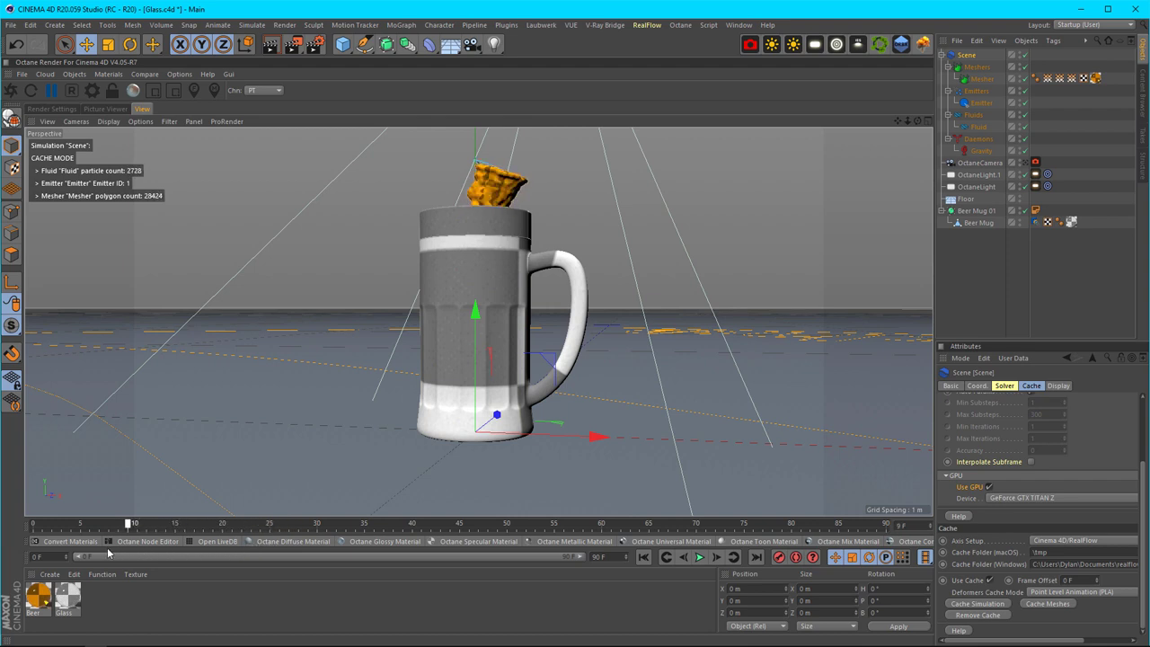
click(644, 557)
click(698, 558)
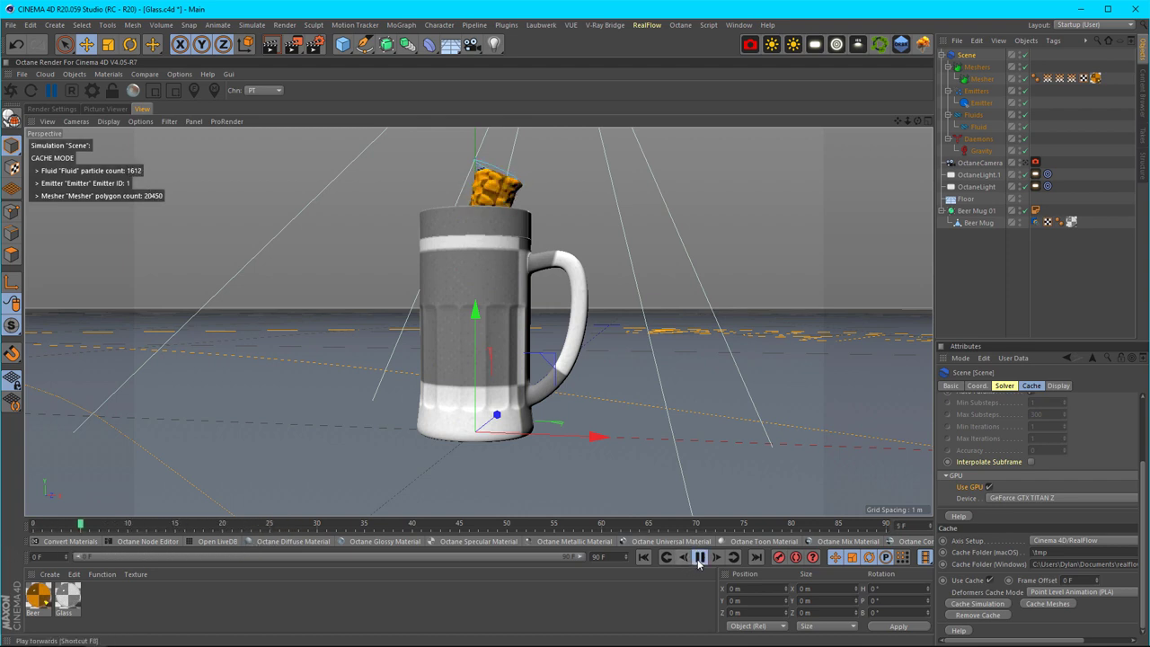
click(643, 557)
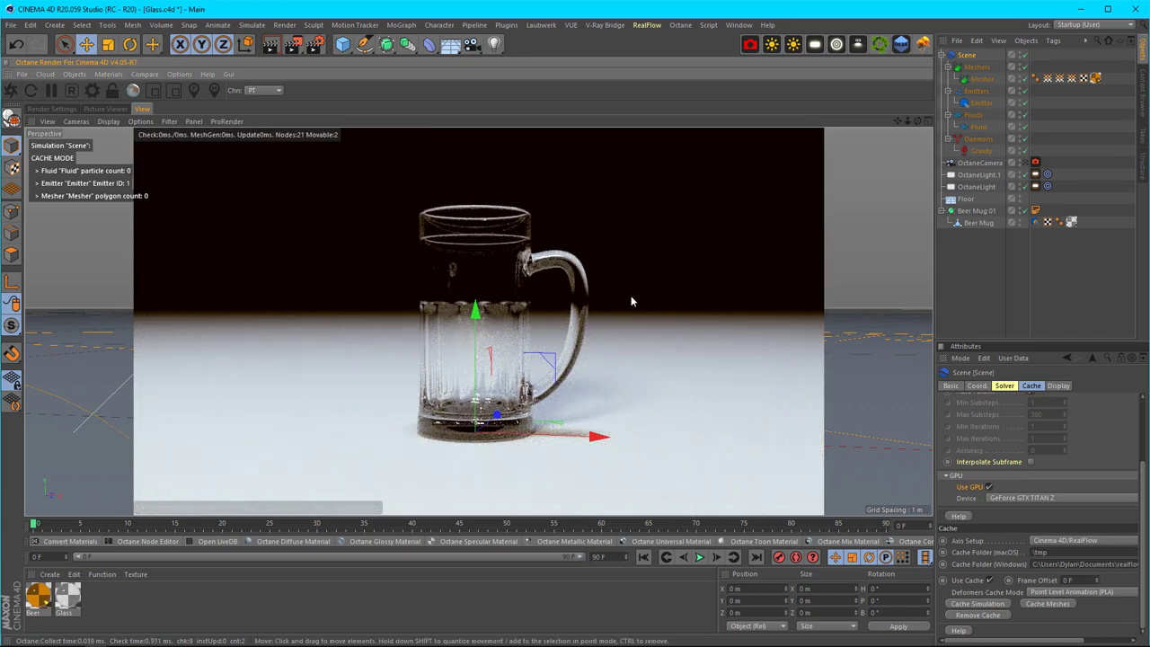
Play the cached pour in the Octane render, then stop on frame 10 with the RealFlow Scene deselected.
click(700, 557)
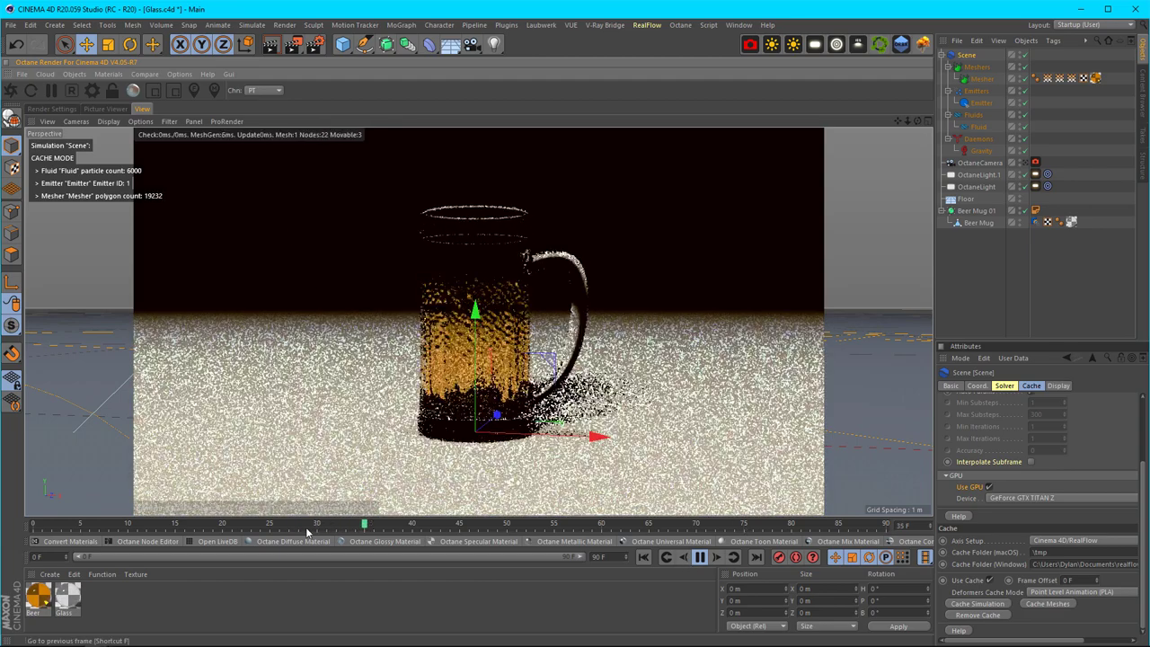
click(699, 557)
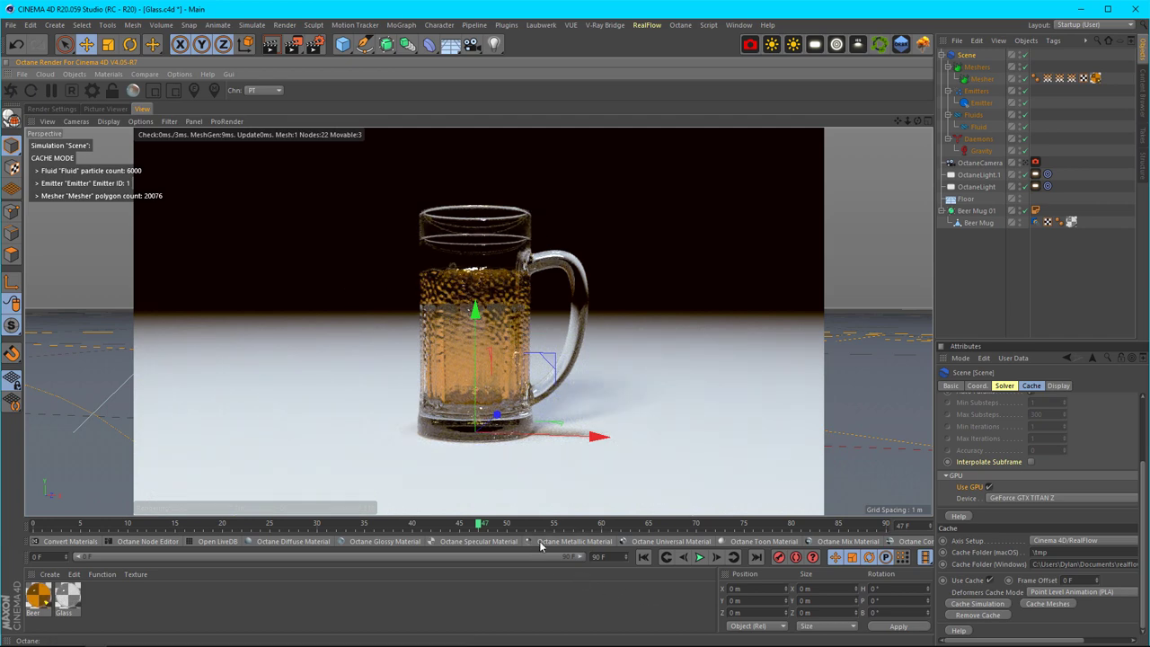
click(131, 527)
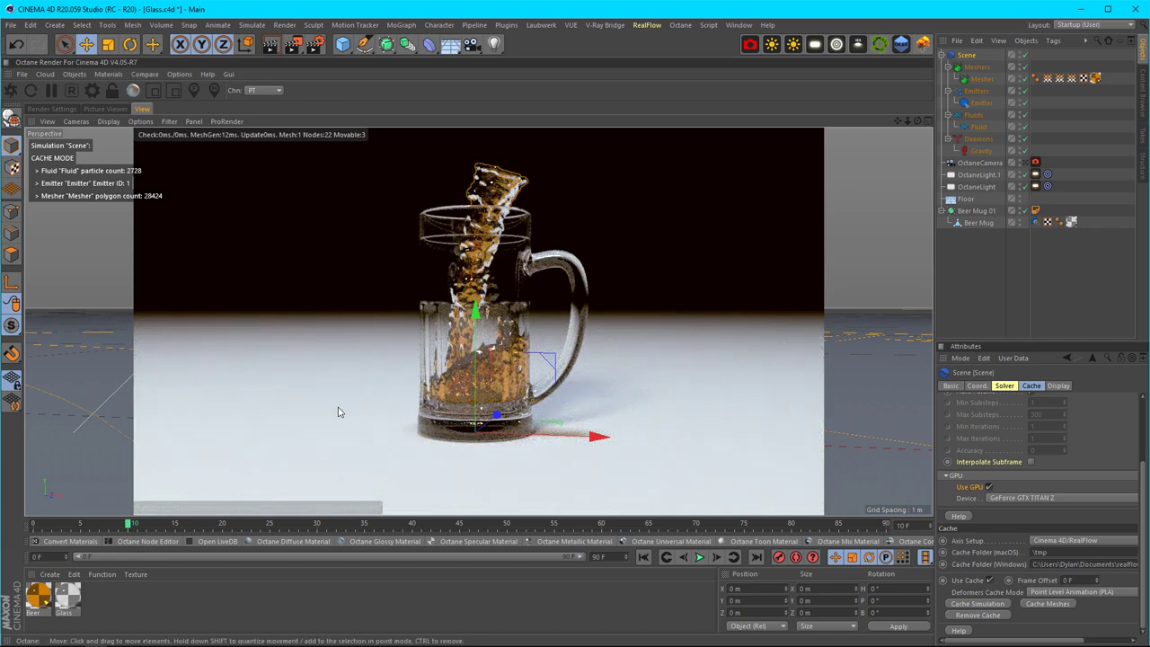
click(1039, 250)
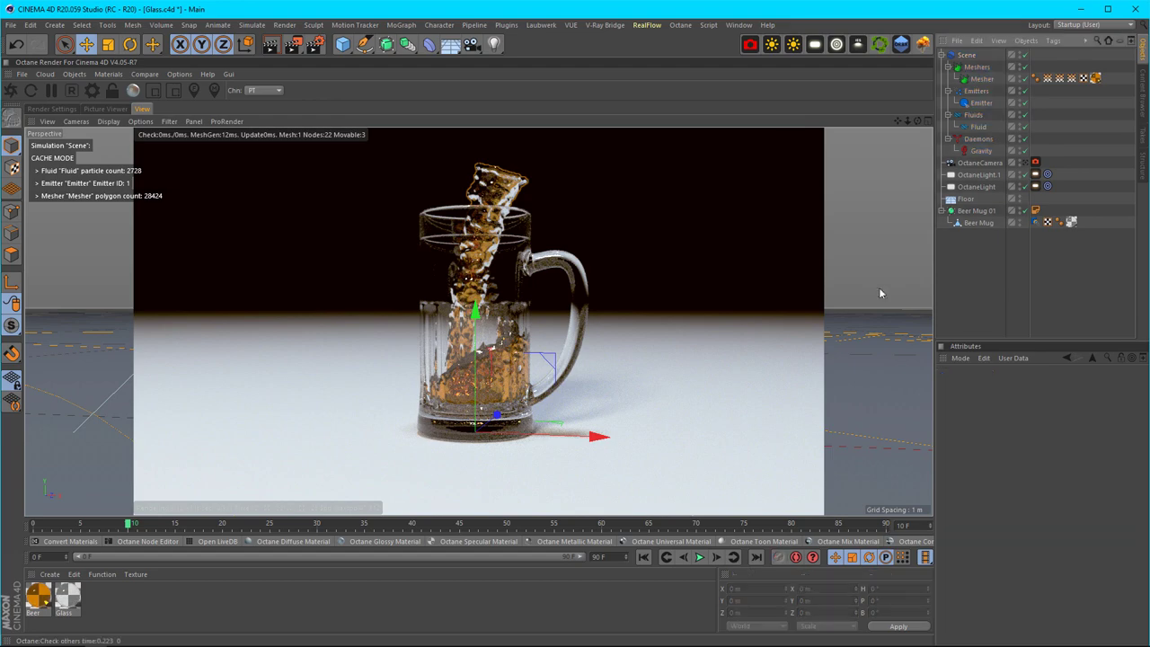
Switch to the overhead Octane camera and jump to frame 28, where the beer settles.
click(1033, 164)
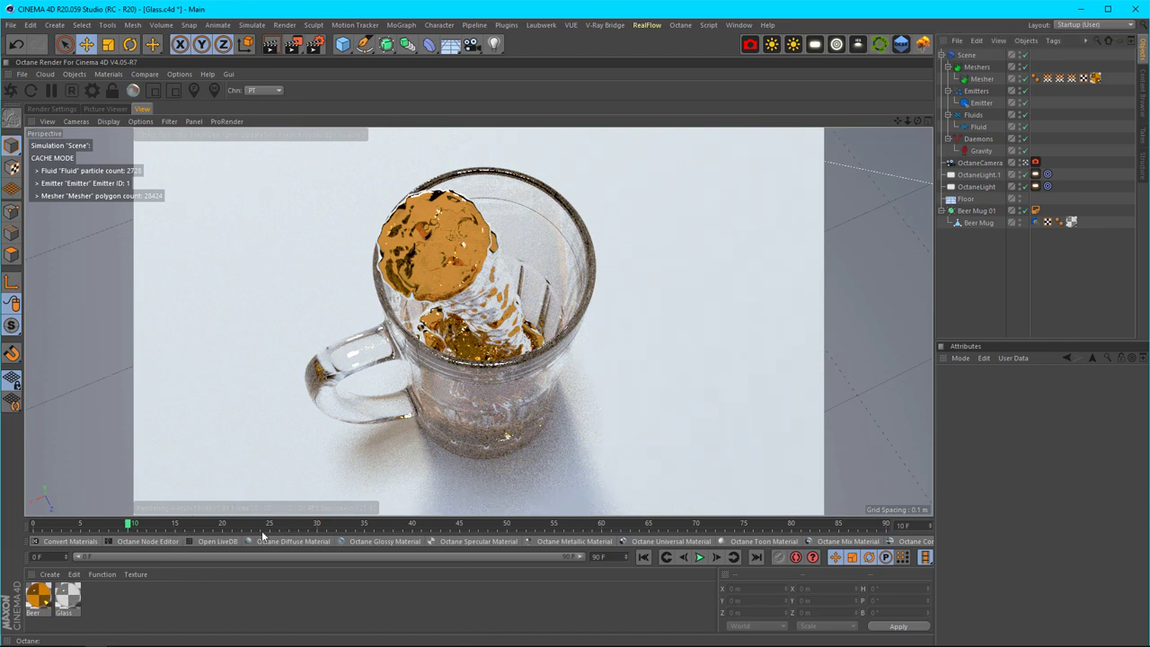
click(300, 525)
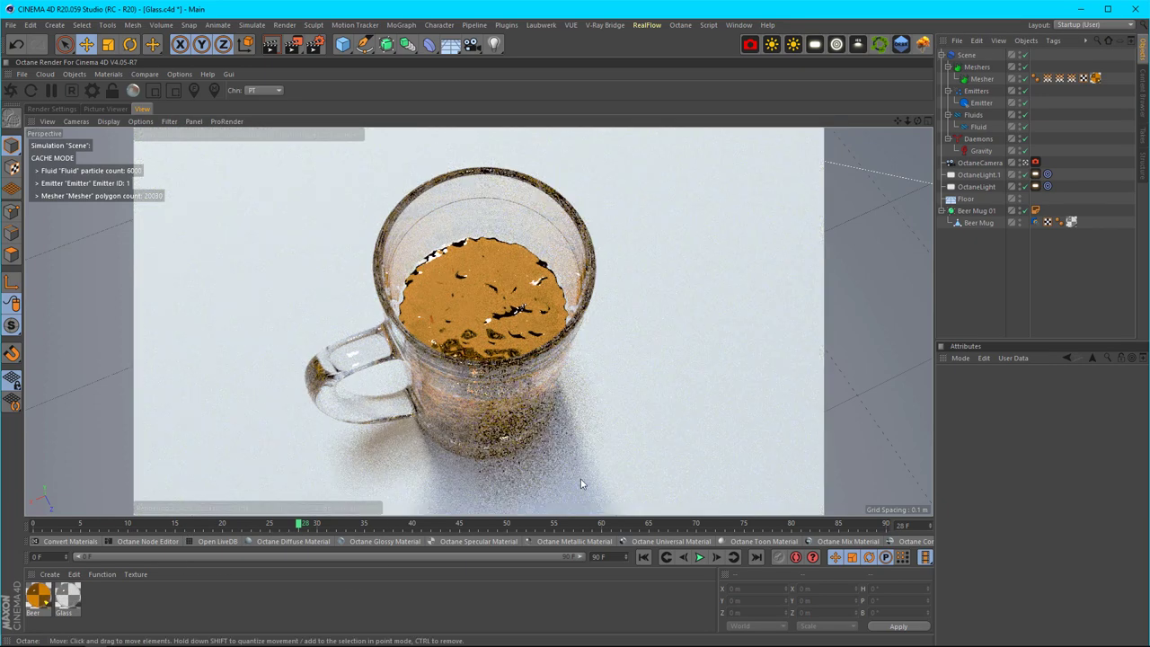